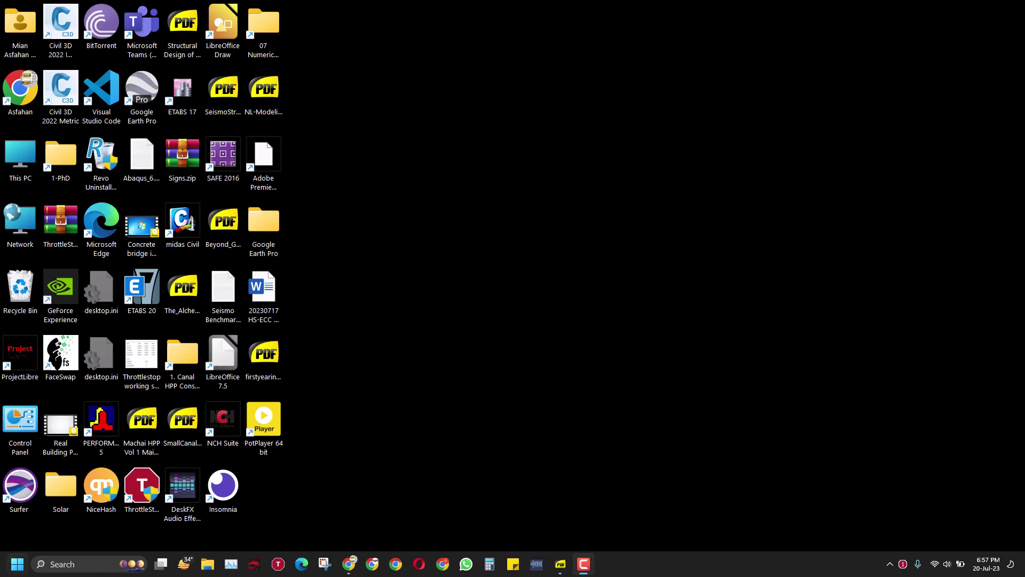
Launch ProjectLibre from the Start menu search and turn off 'Show tips on startup'.
key(super)
text(proj)
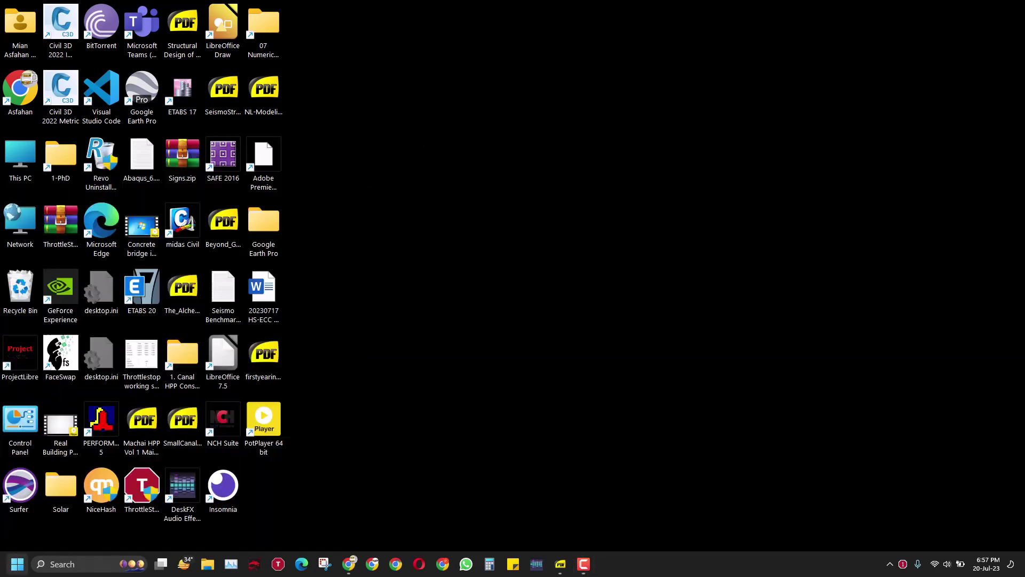
text(ectlibre)
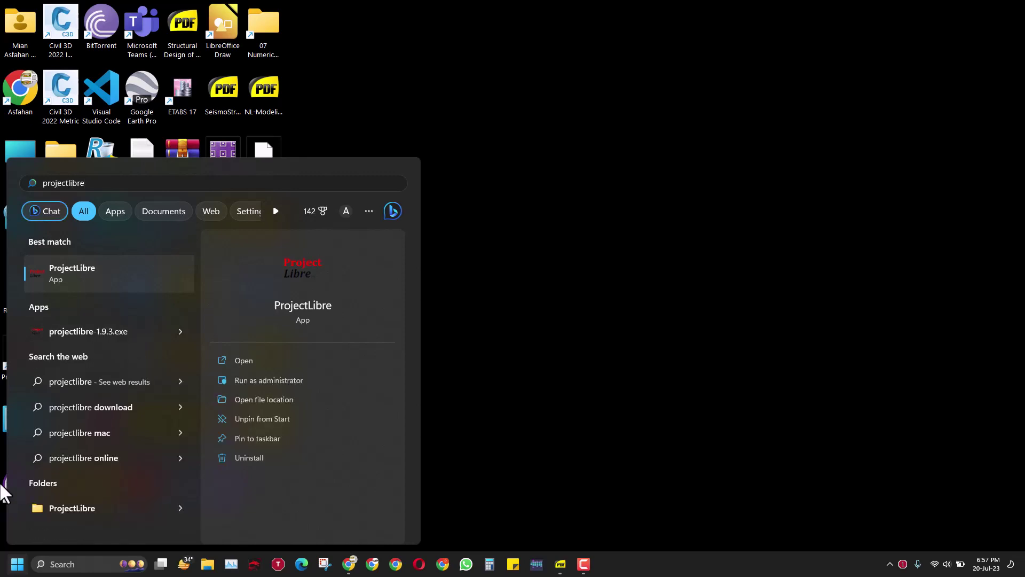
click(79, 267)
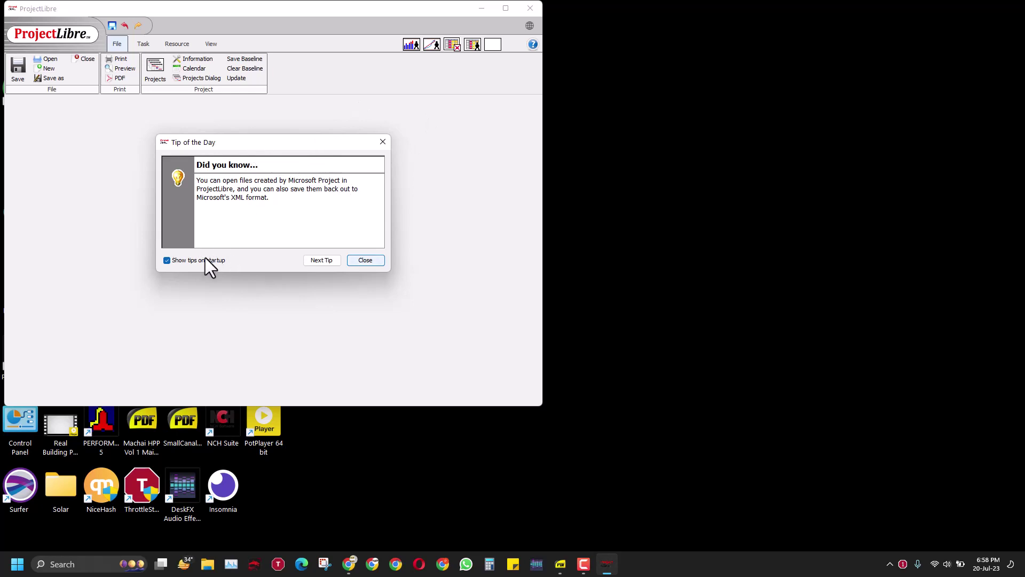
click(181, 261)
Create project 'Trial Project_01' with its manager name and the note 'Using it a trial projec'.
click(358, 260)
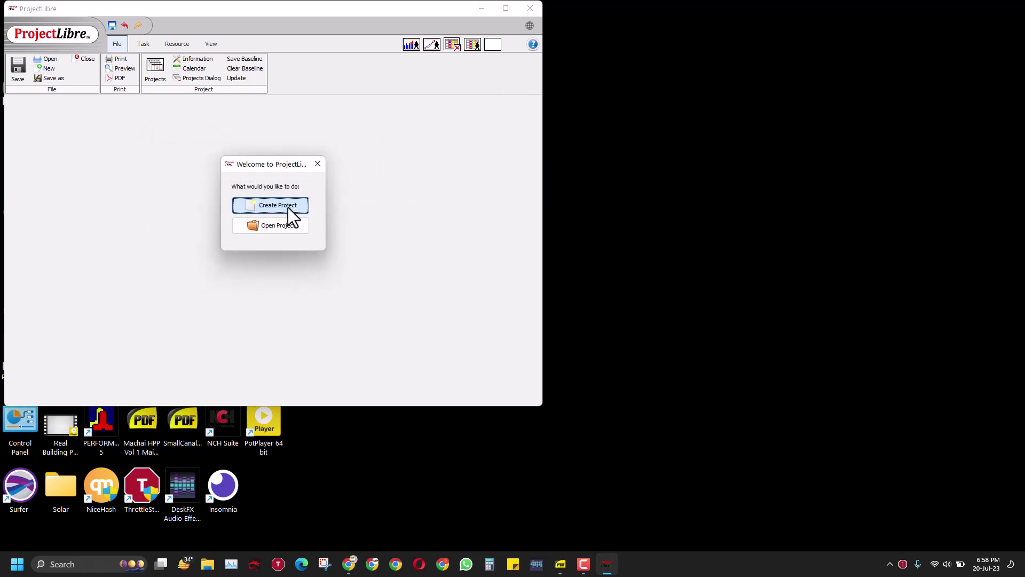
click(287, 208)
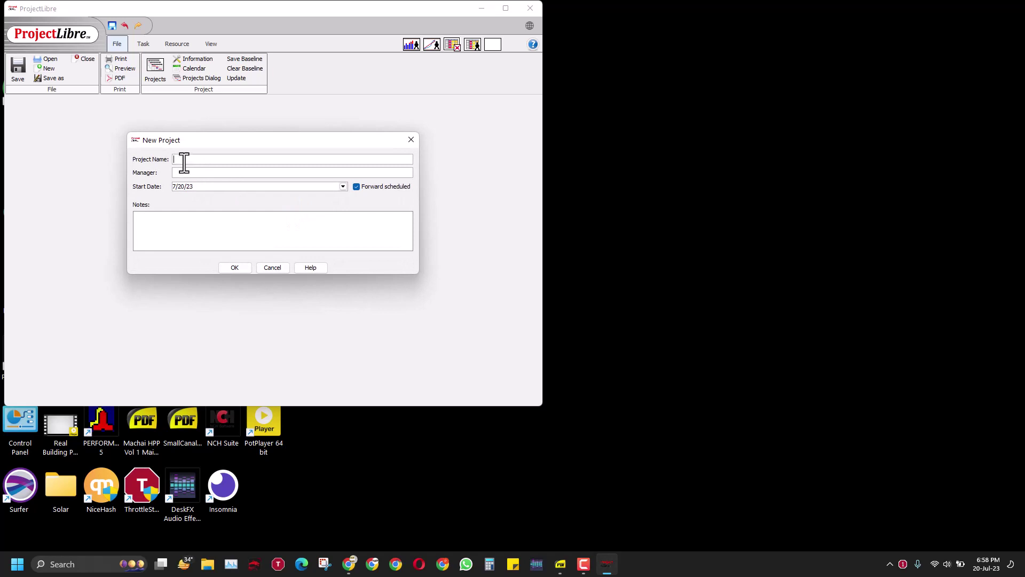
text(Trial Projec)
text(t_01)
text(Adam)
click(316, 224)
text(Using it a trial projec)
click(229, 269)
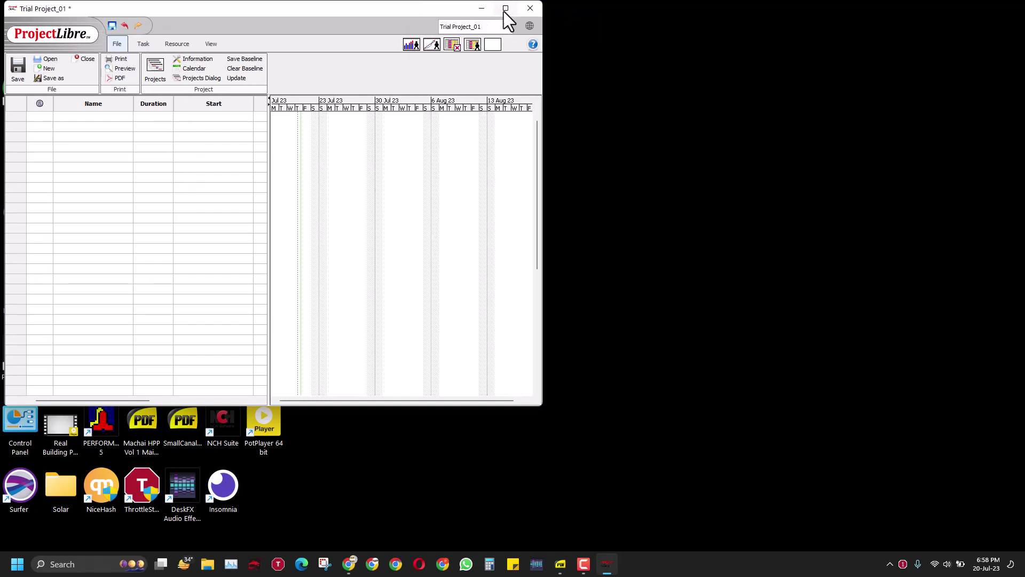
Maximize the ProjectLibre window so the empty Gantt view fills the screen.
mouse_move(503, 10)
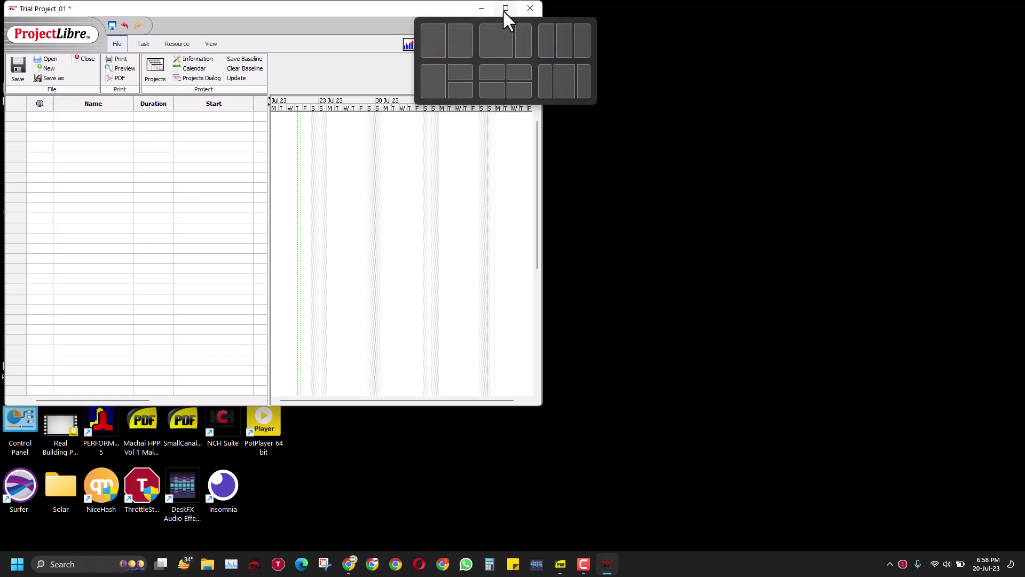
click(505, 9)
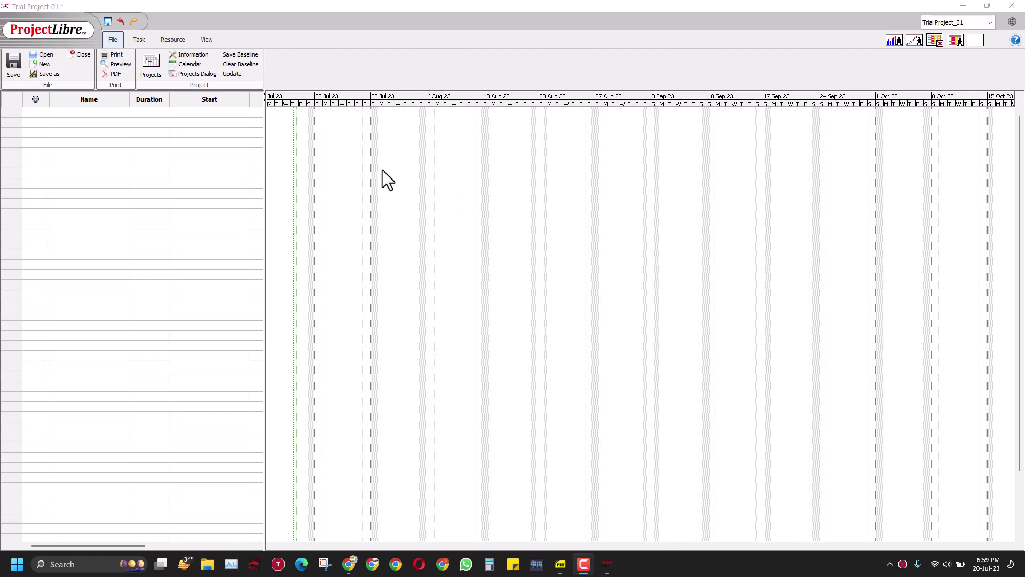
Add 'Trial Project 01' as the first task, defaulting to 1 day from 7/20/23.
click(65, 117)
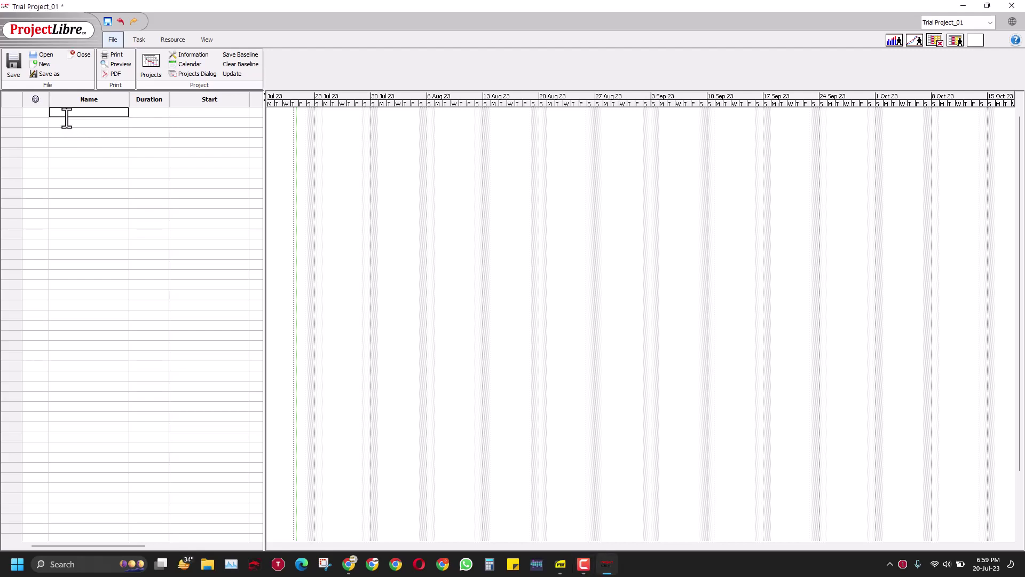
text(Trial Project)
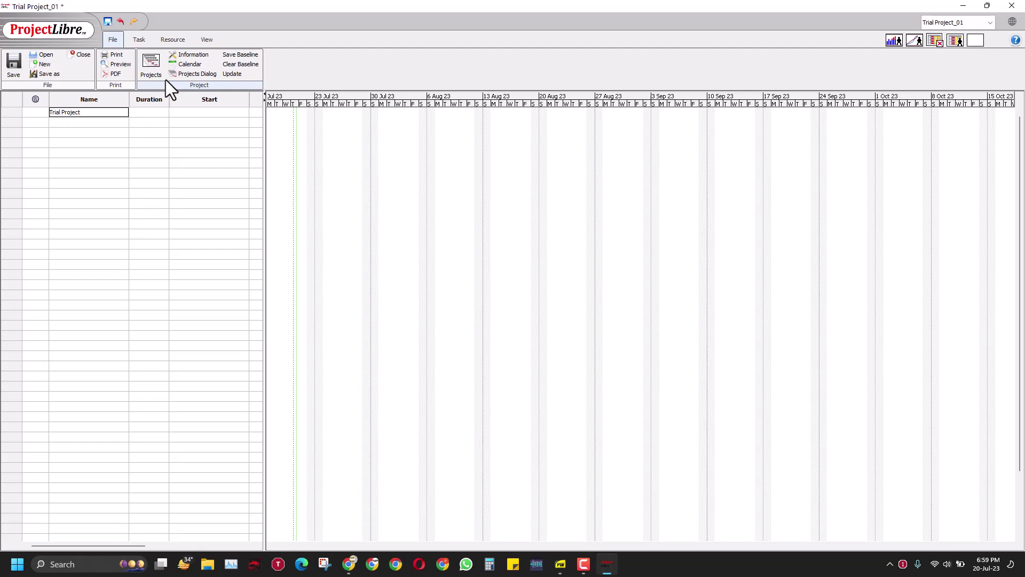
text( 01)
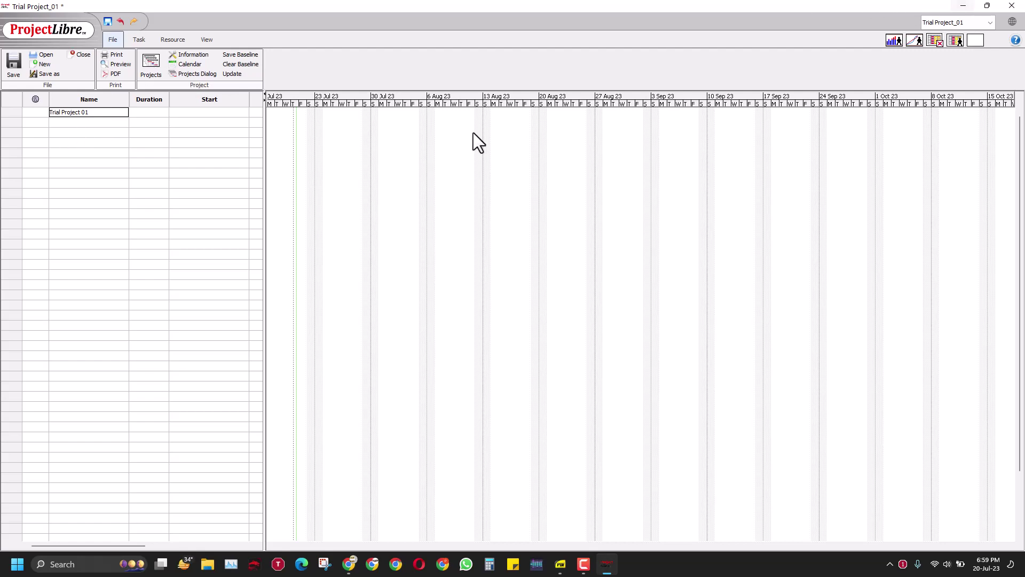
key(Return)
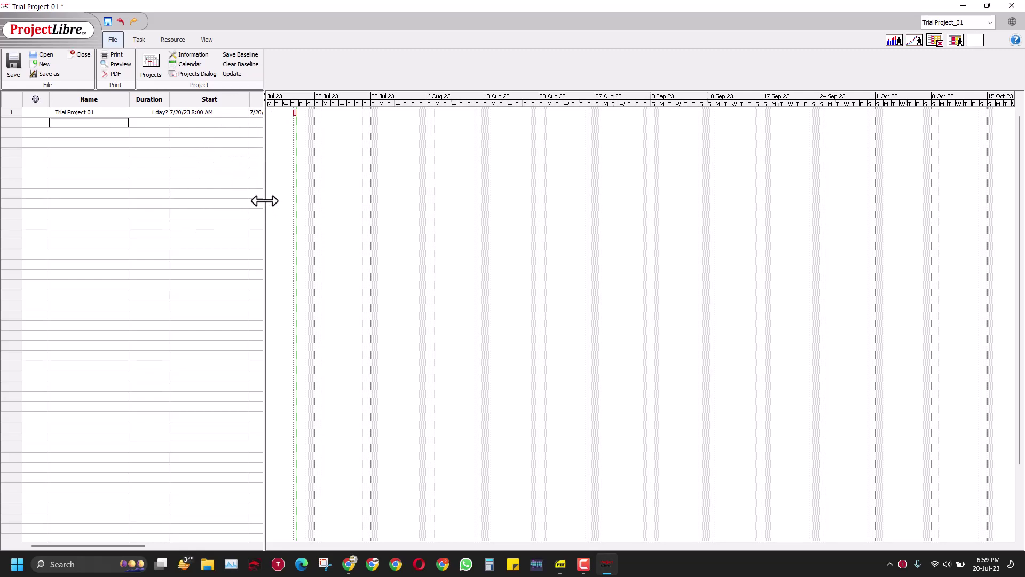
Widen the task table to show the Finish, Predecessors and Resource Names columns.
drag(264, 201, 488, 251)
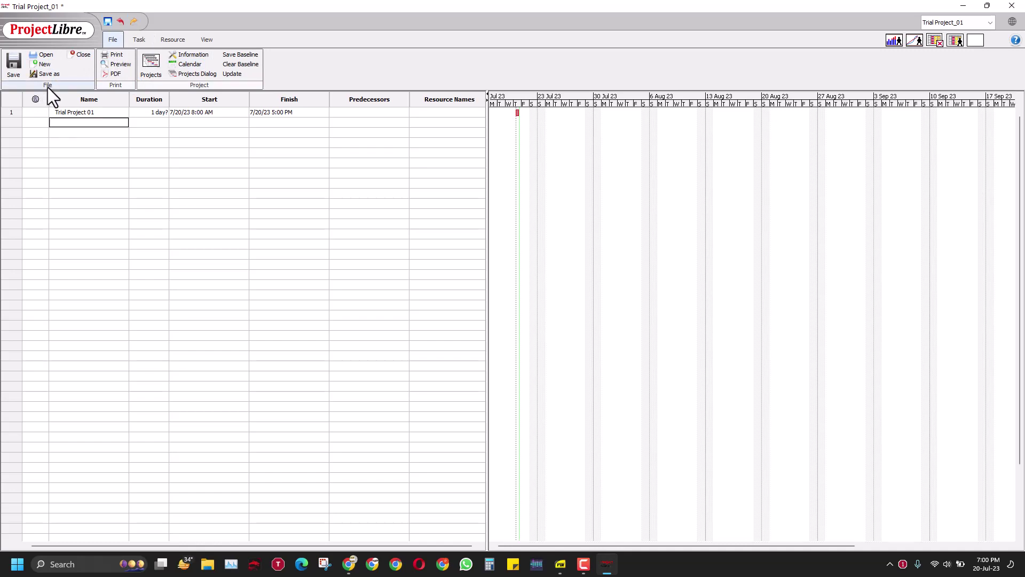
click(140, 40)
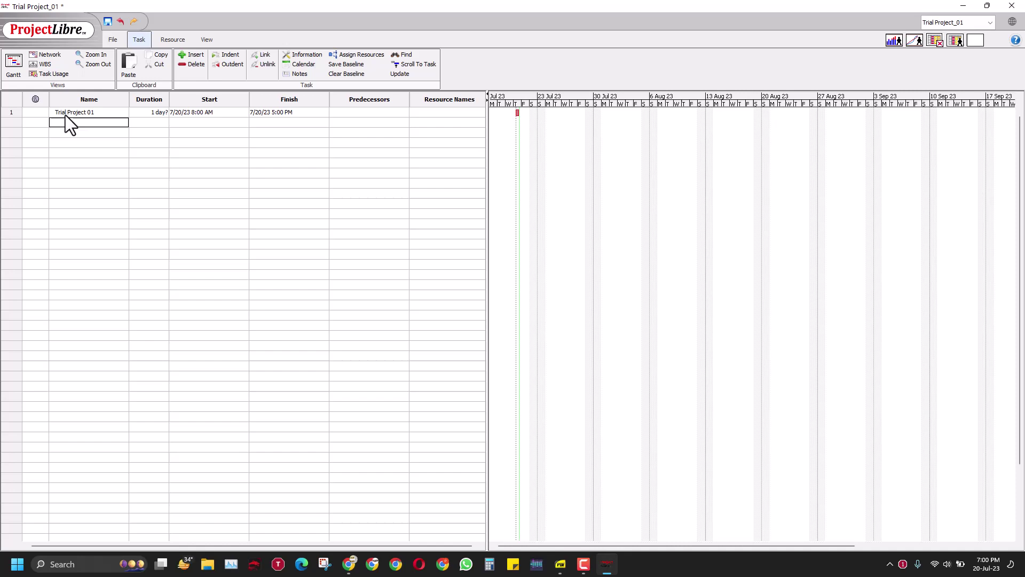
click(161, 41)
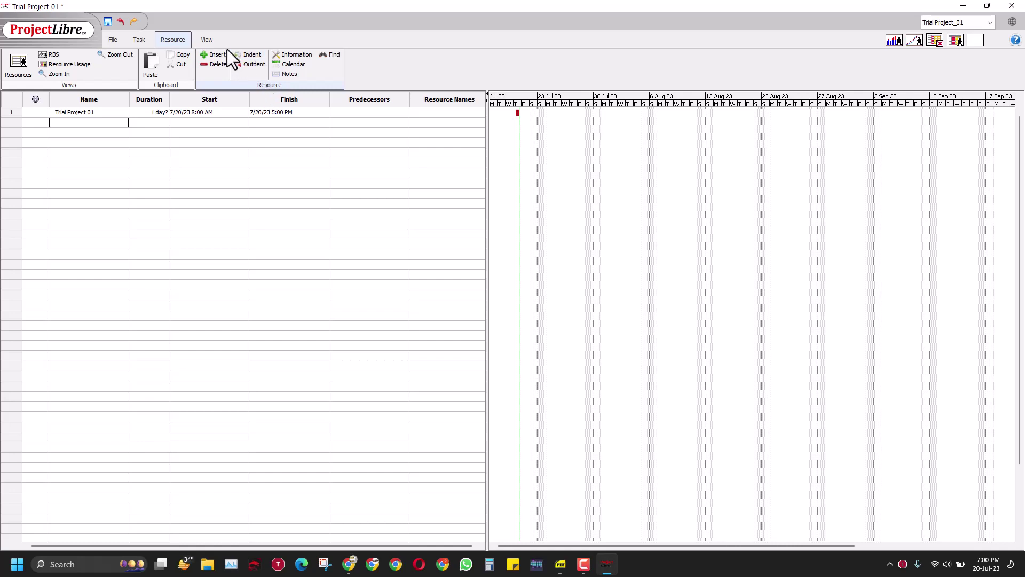
click(213, 40)
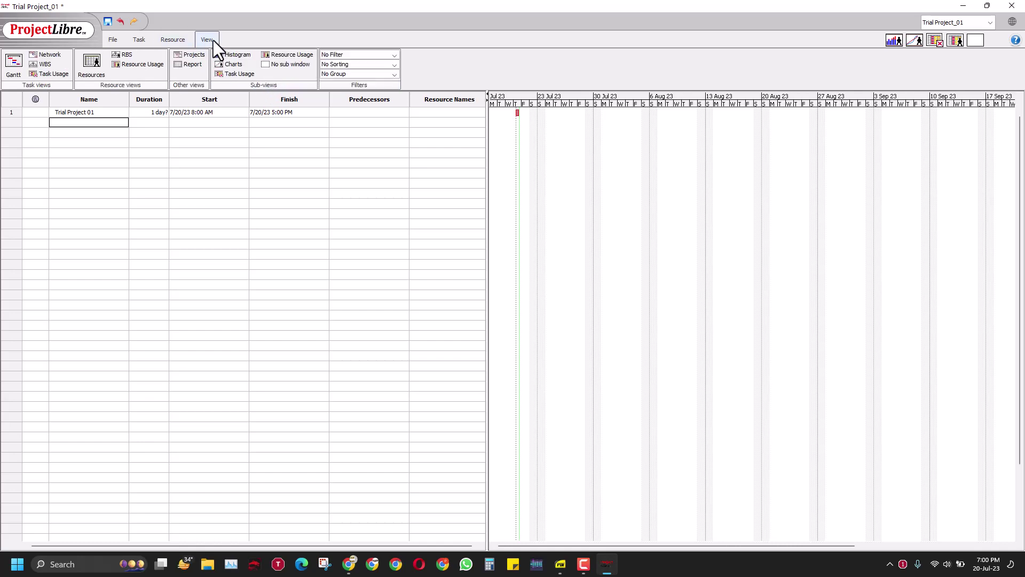
click(112, 42)
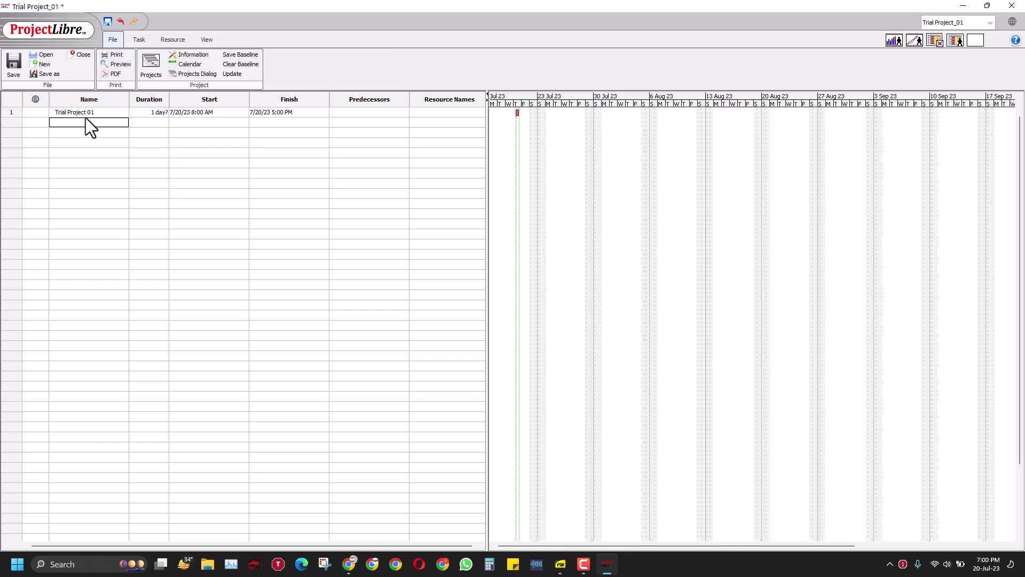
In the working calendar, preview the 24 Hours and Night Shift calendars, then return to Standard.
click(187, 63)
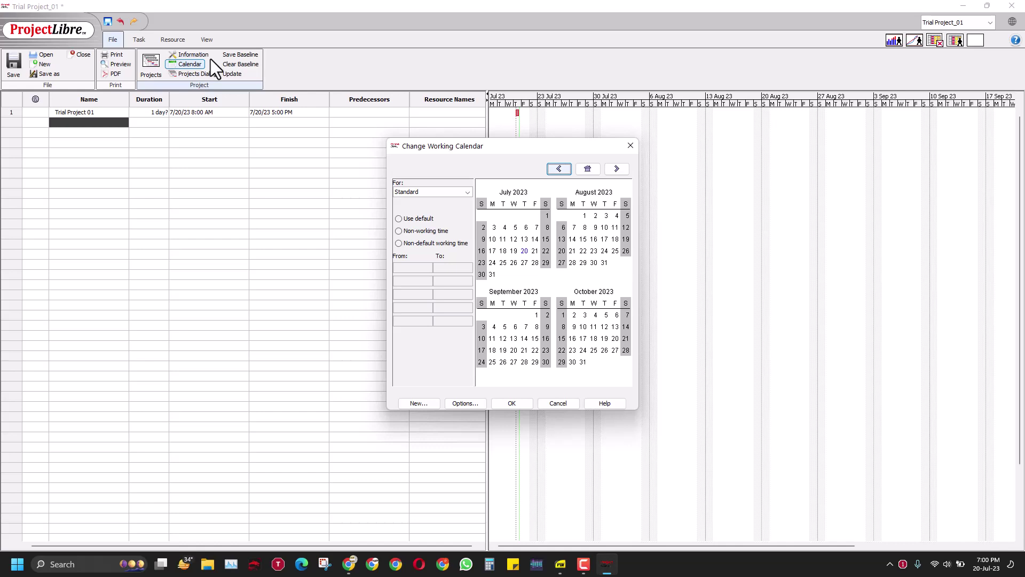
click(453, 194)
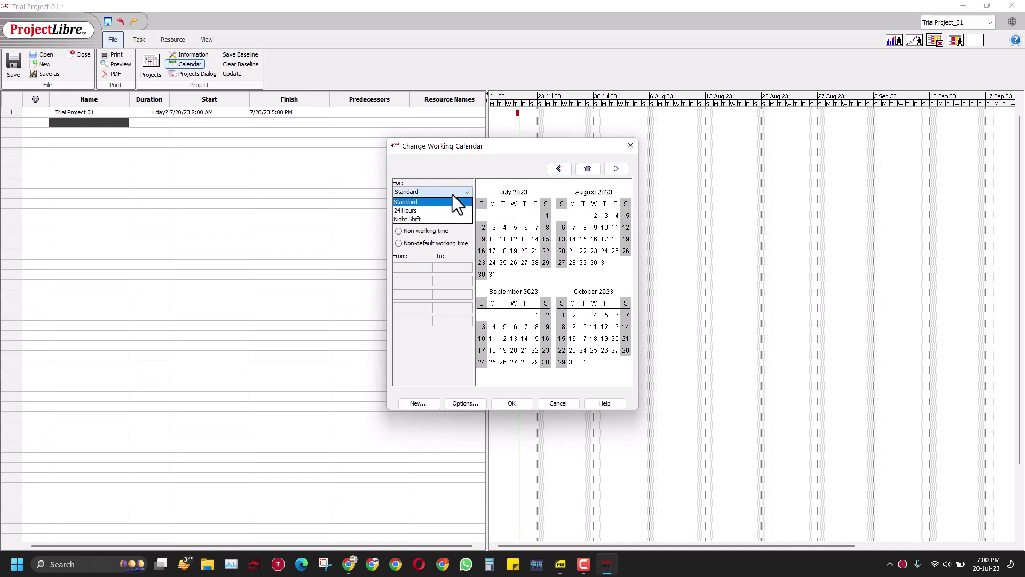
click(415, 211)
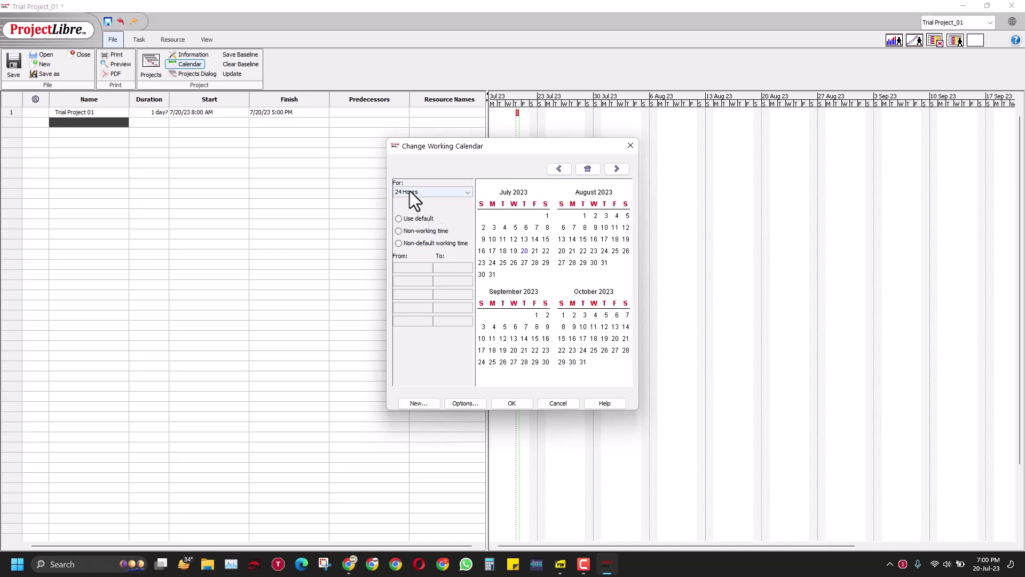
click(410, 191)
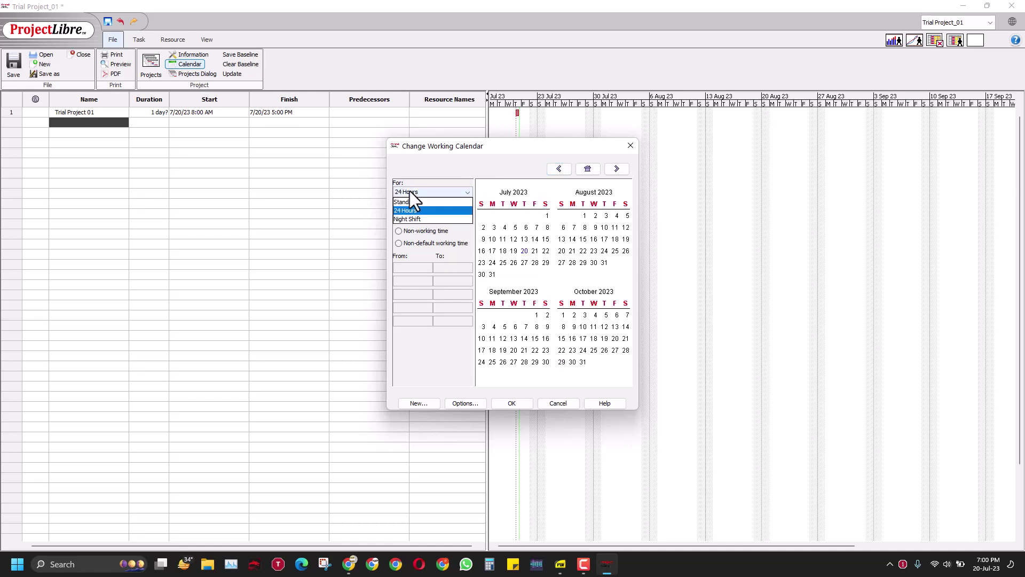
click(402, 218)
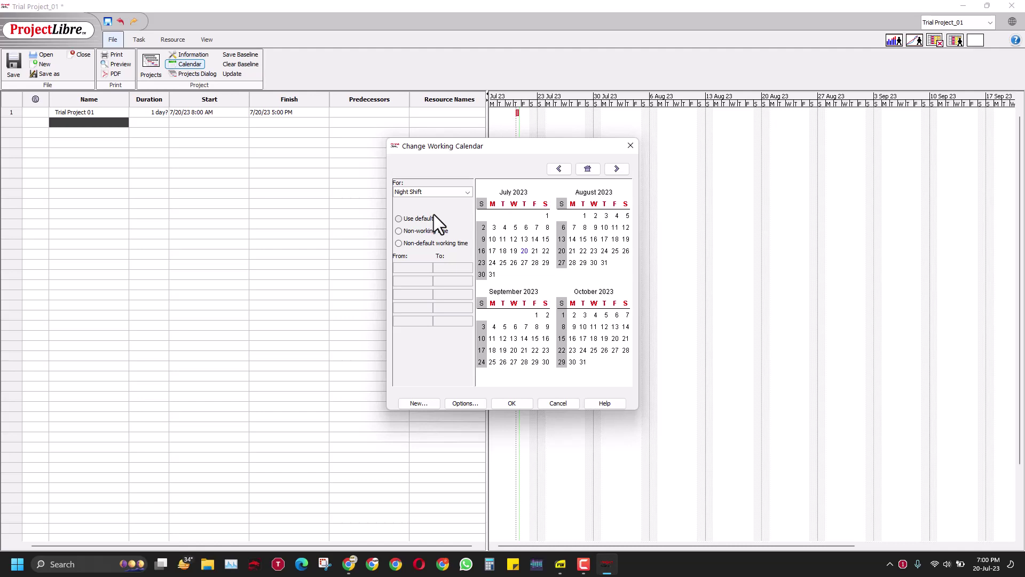
click(434, 193)
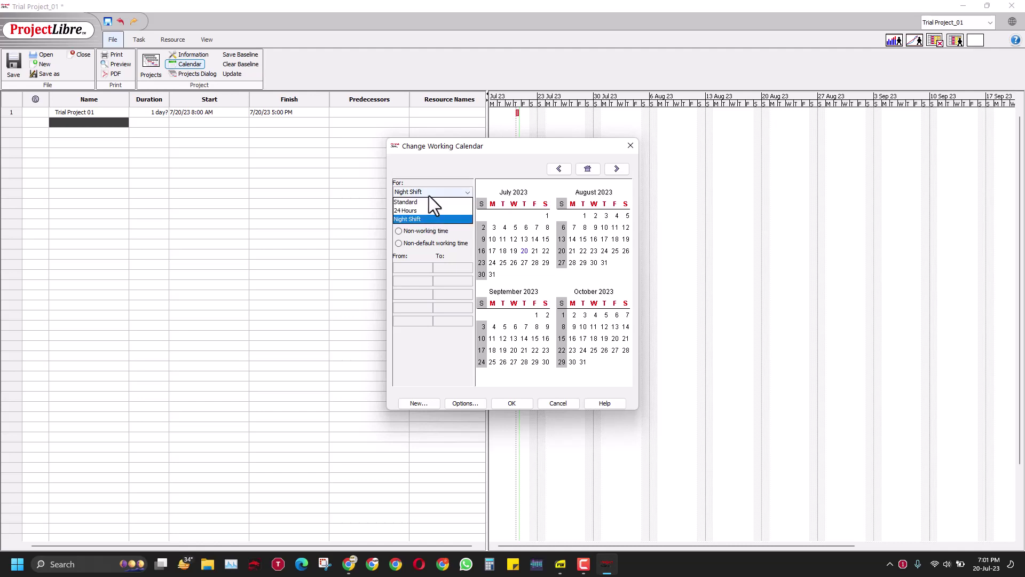
click(422, 201)
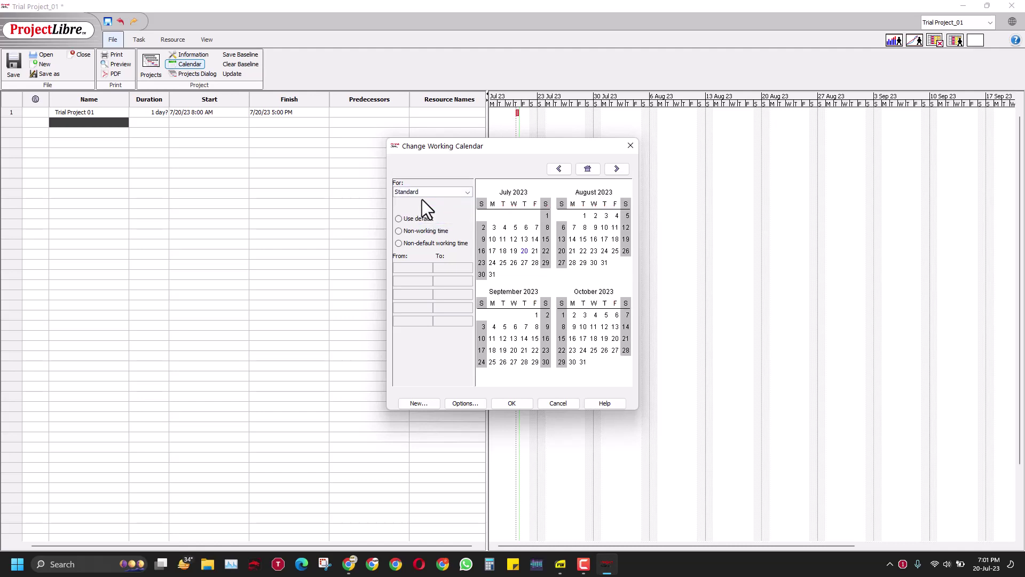
Close the calendar settings and add tasks 'Build a Concept of the task' and 'Develop a working prototype'.
click(511, 403)
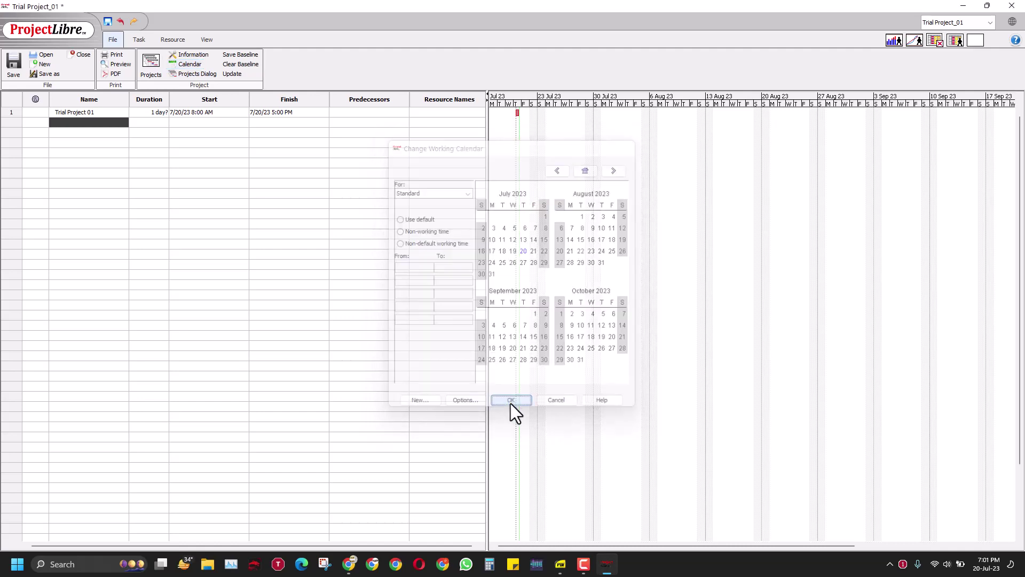
click(79, 123)
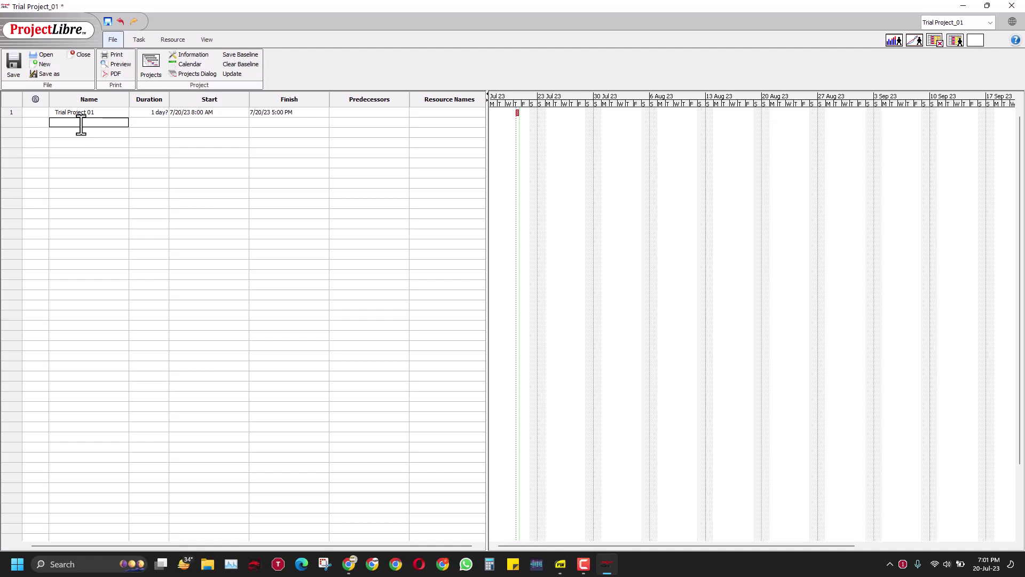
text(Build a Concept of the task)
key(Return)
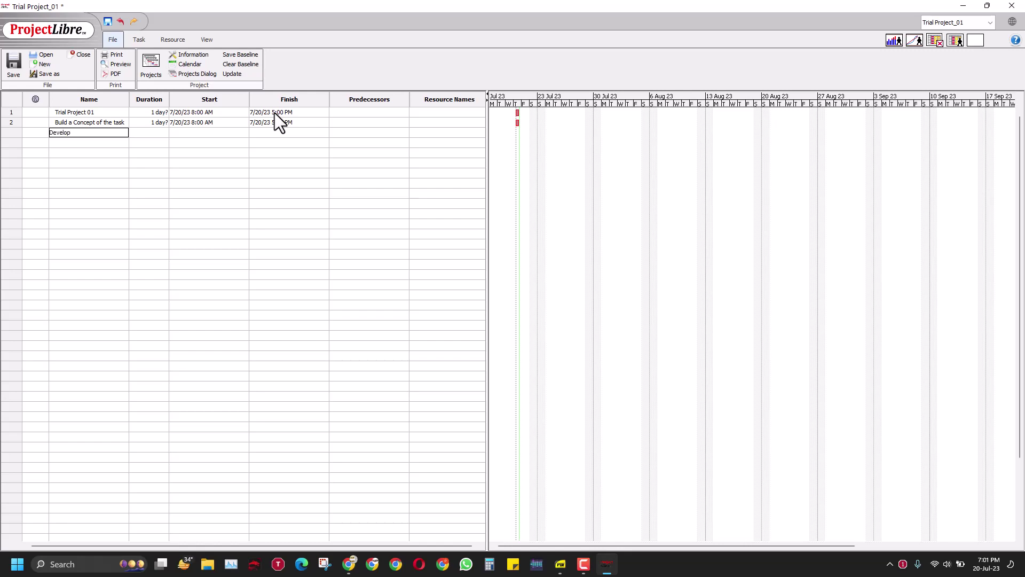
text(rking)
text(prototype)
key(Return)
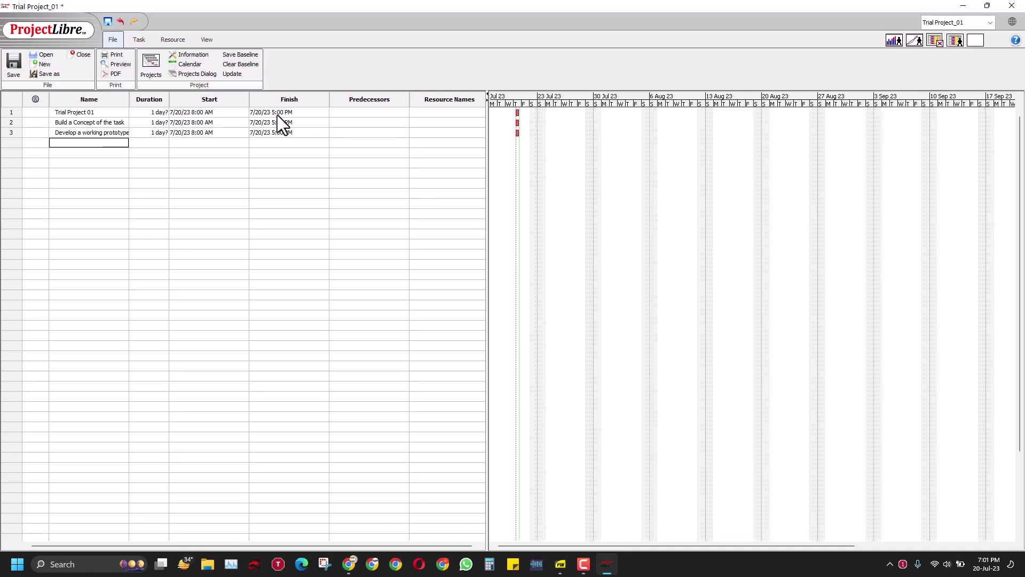
Add tasks 'Test the prototype' and 'End the Project', then recheck the second task's name.
text(Test the prototype)
key(Return)
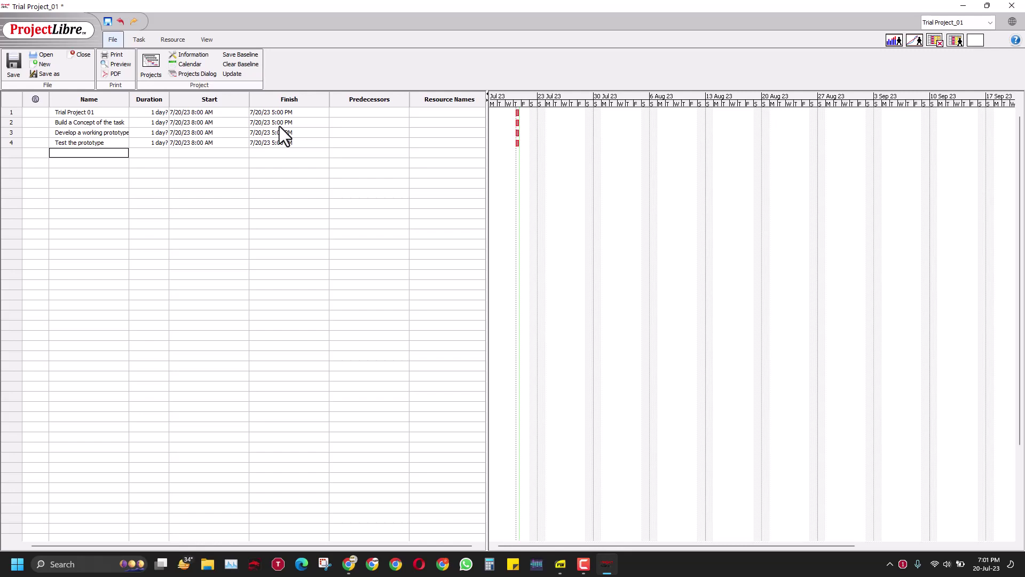
text(nd the Project)
key(Return)
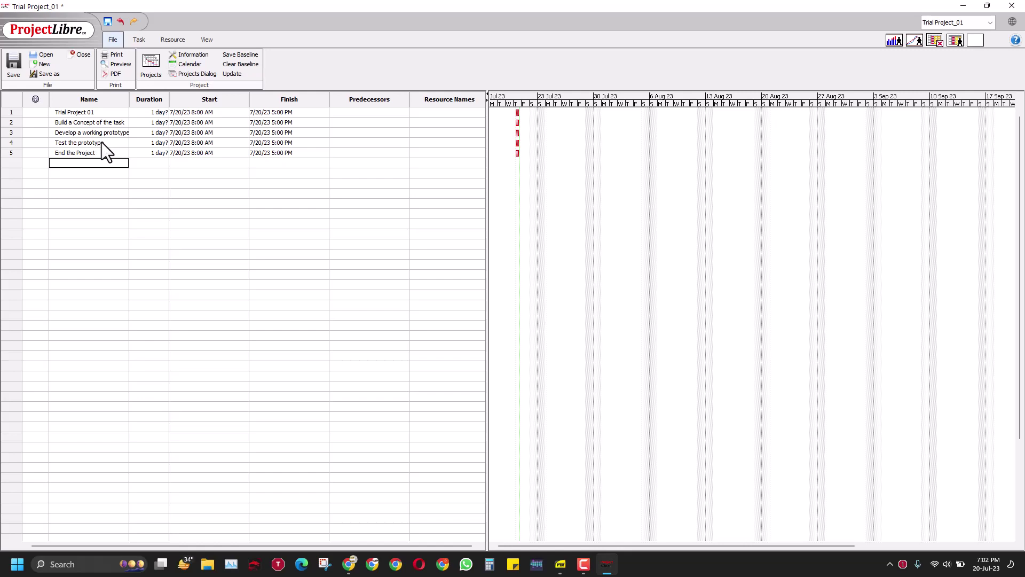
double_click(76, 120)
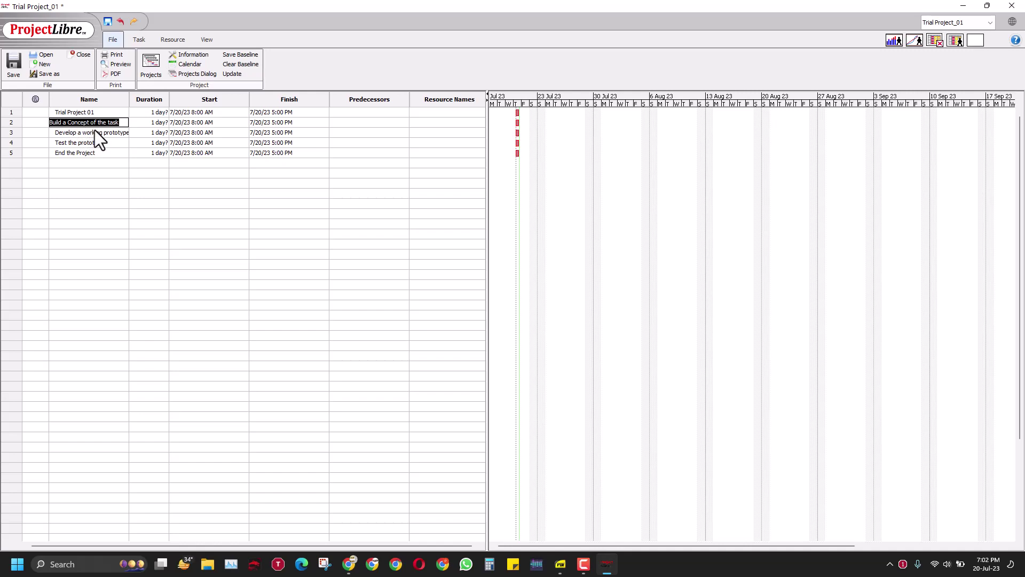
click(91, 161)
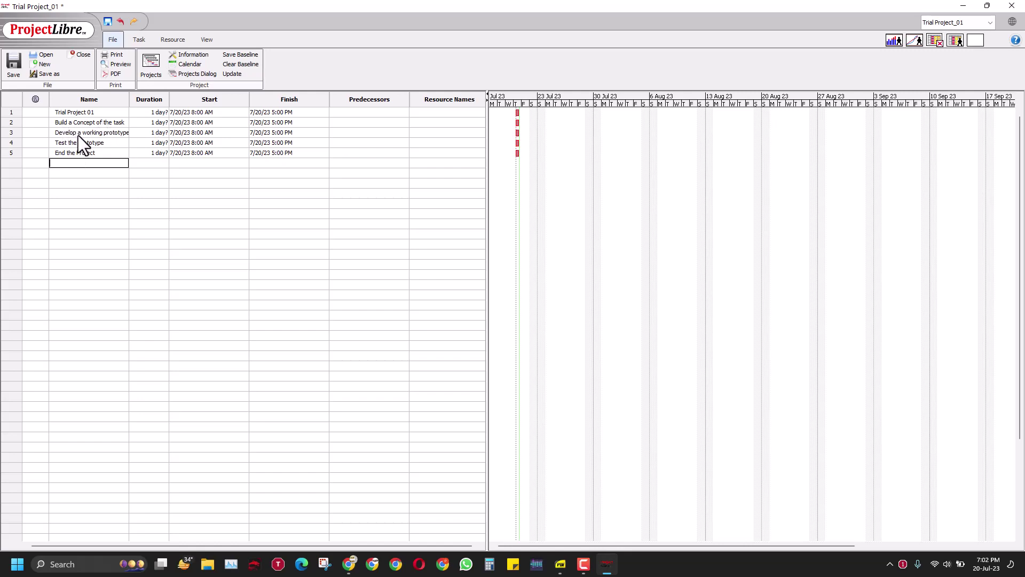
Select tasks 2–5 and indent them beneath Trial Project 01.
click(12, 123)
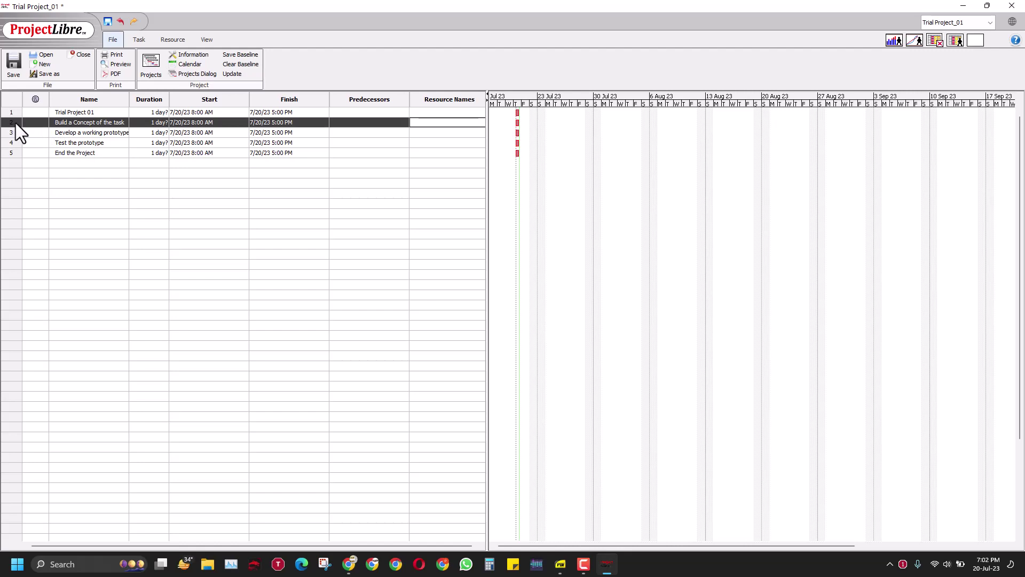
mouse_move(16, 126)
mouse_down()
mouse_move(11, 153)
mouse_move(9, 127)
mouse_up()
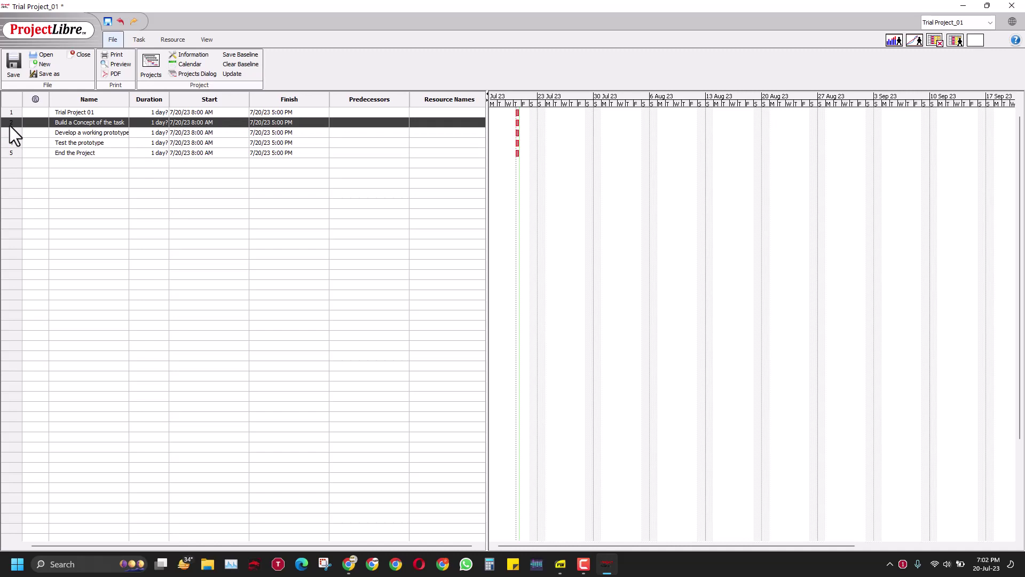
key(shift+Down)
key(shift+Down)
key(shift+Down)
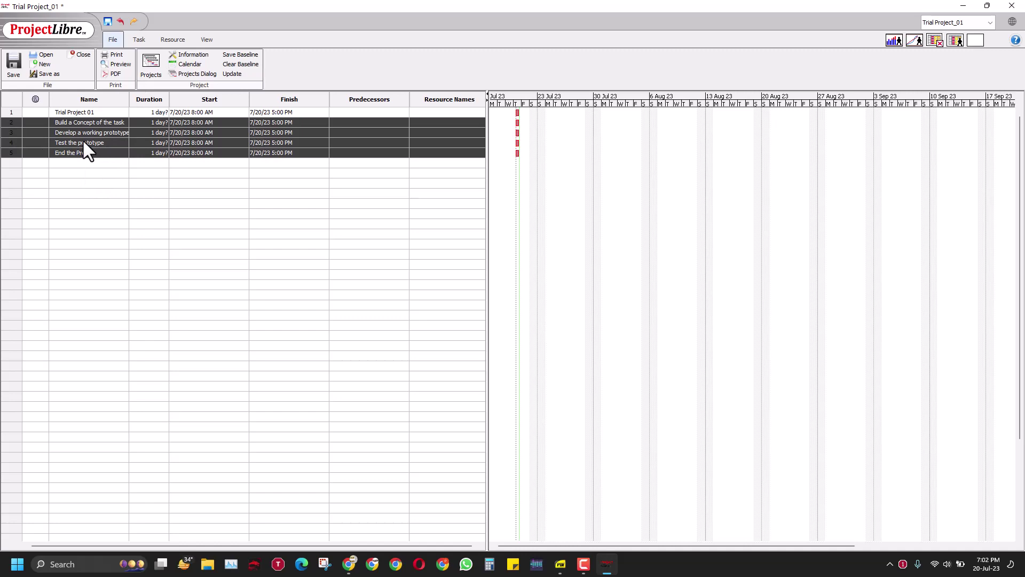
click(138, 40)
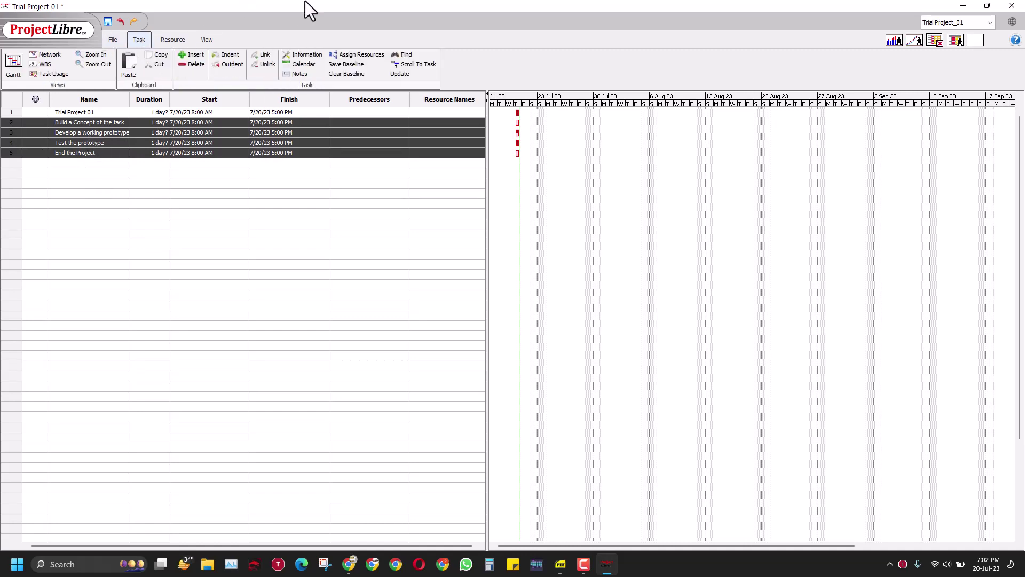
click(226, 56)
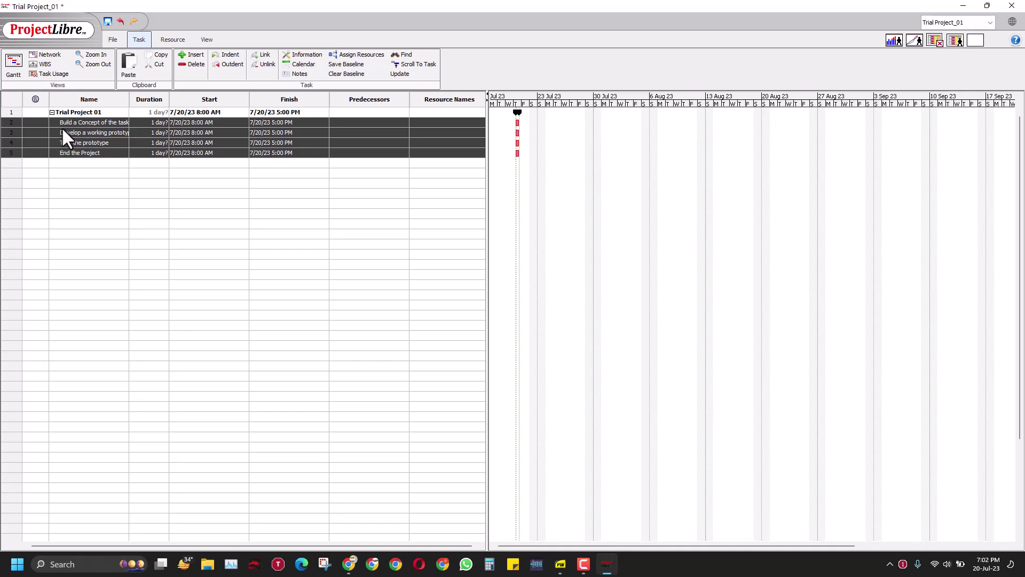
Link the four selected subtasks so each starts after the previous one finishes.
click(265, 54)
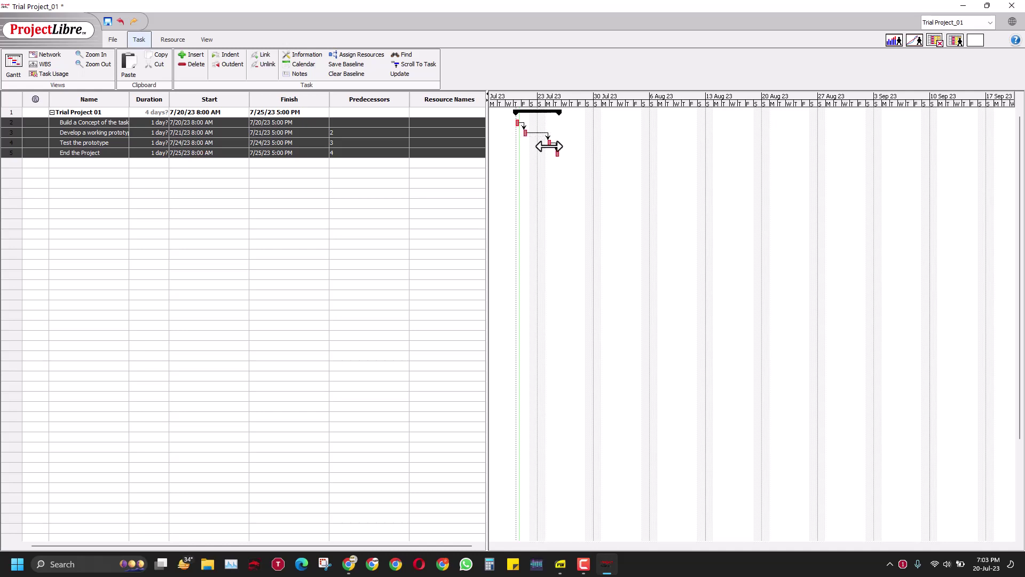
double_click(254, 194)
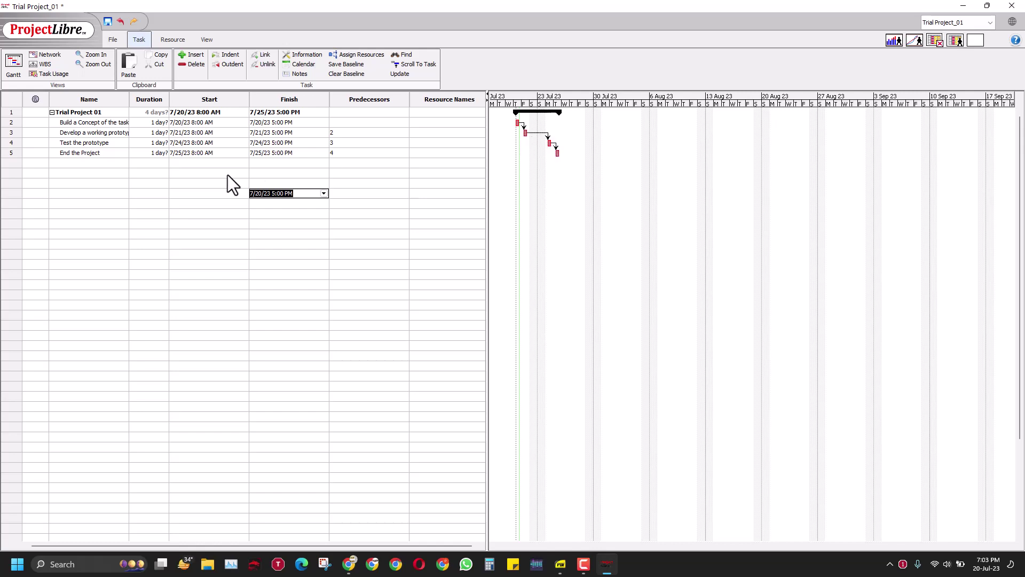
Give the subtasks durations of 5, 15 and 5 days and make End the Project a 0-day milestone.
double_click(152, 122)
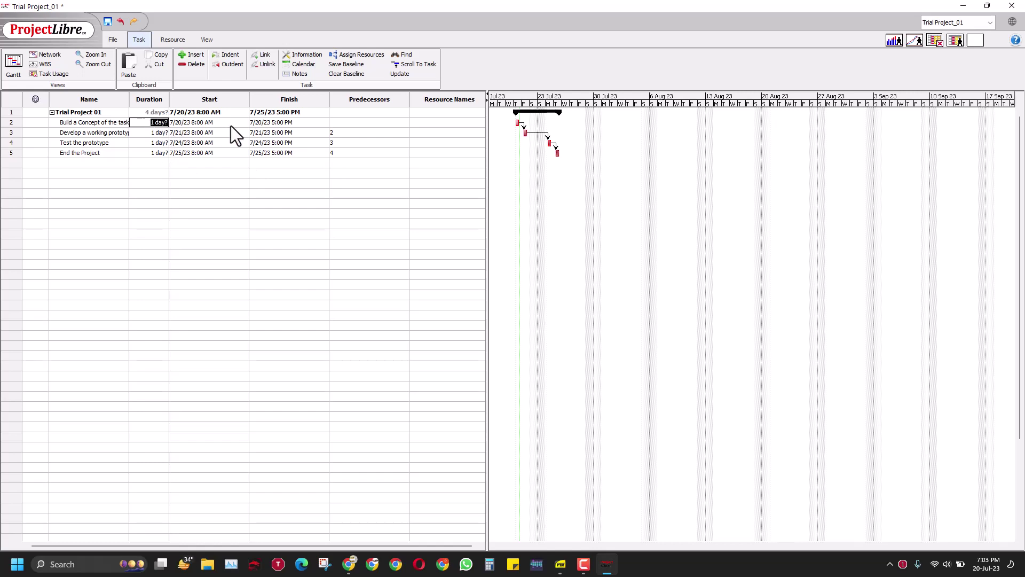
text(5)
key(Return)
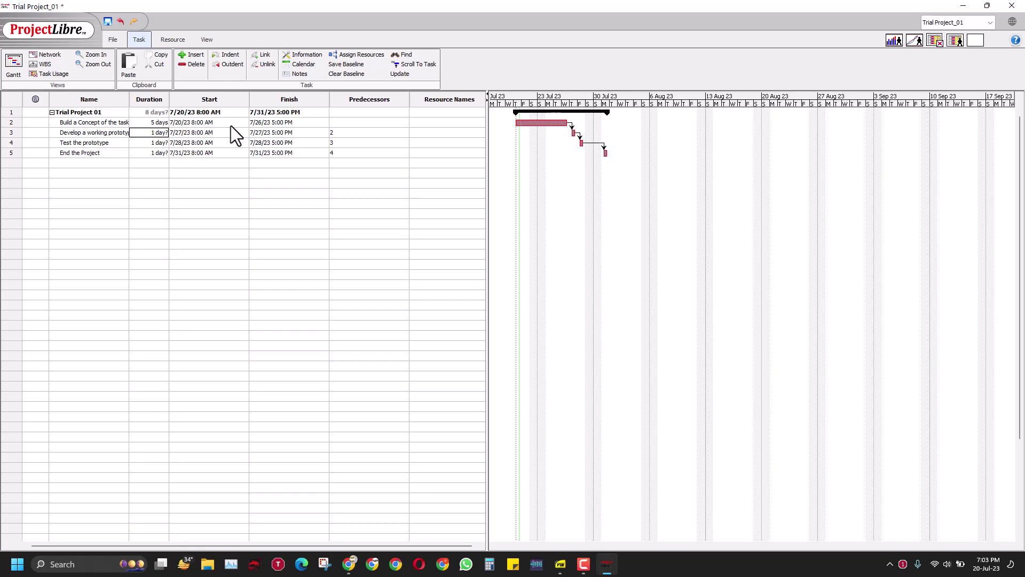
text(15)
key(Return)
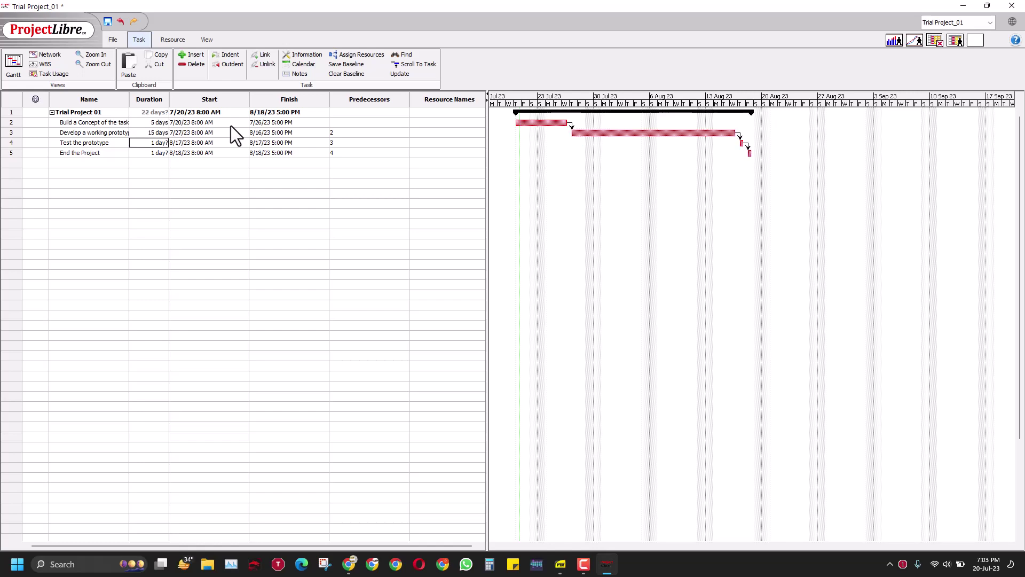
text(5)
key(Return)
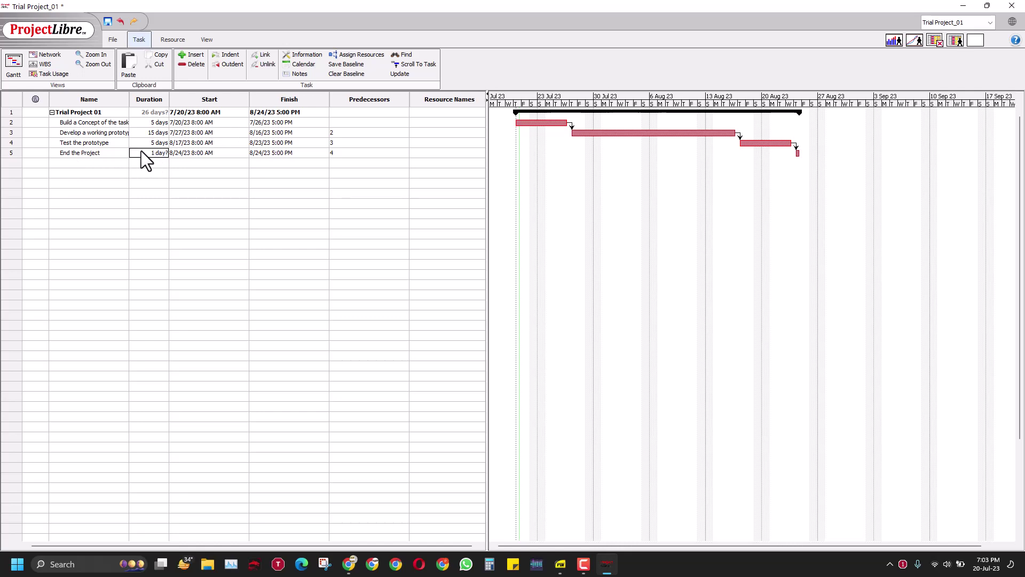
key(Return)
Drag the Develop a working prototype bar to start 7/31, then back to 7/27.
click(572, 132)
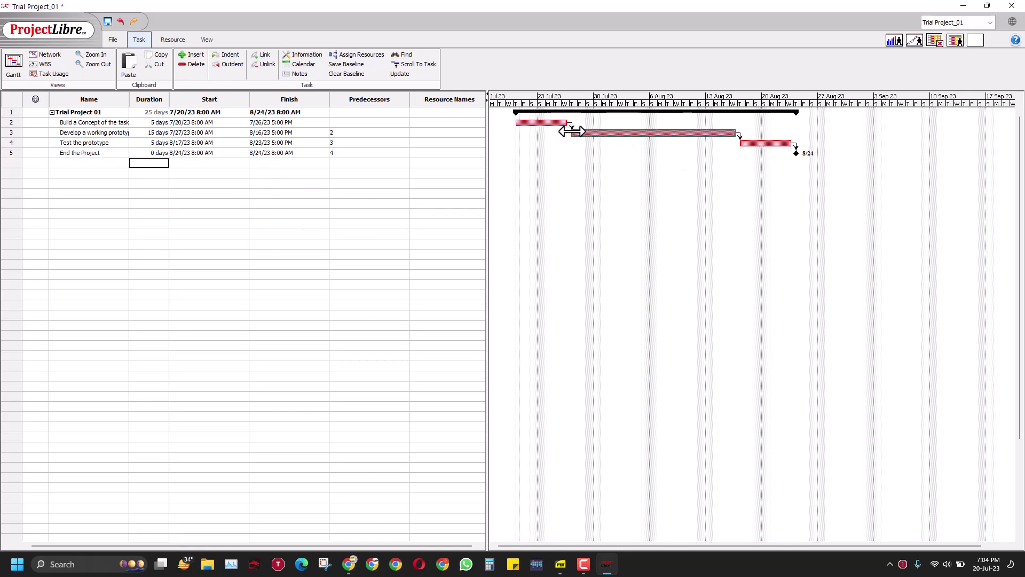
drag(571, 132, 586, 131)
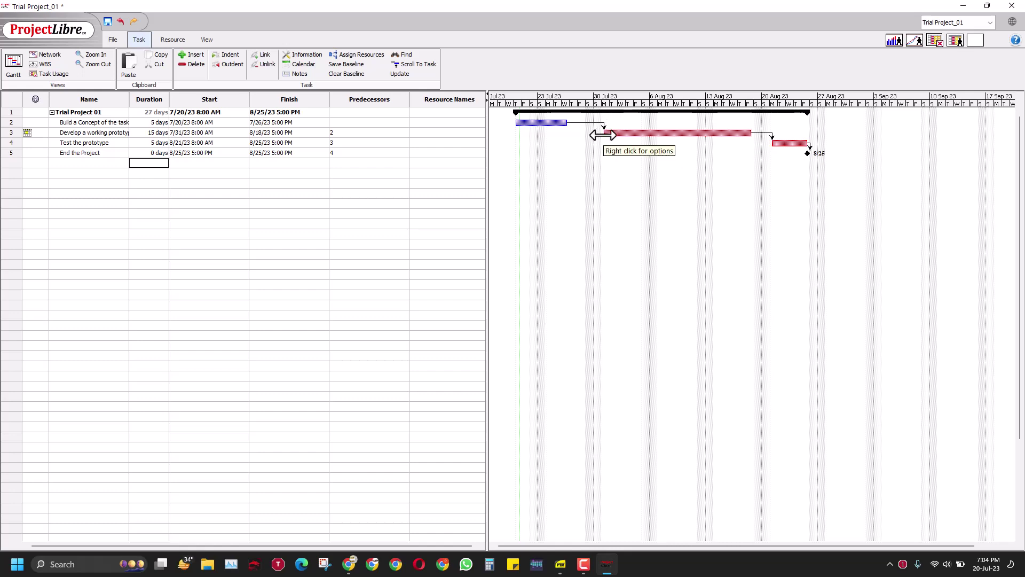
drag(603, 134, 570, 133)
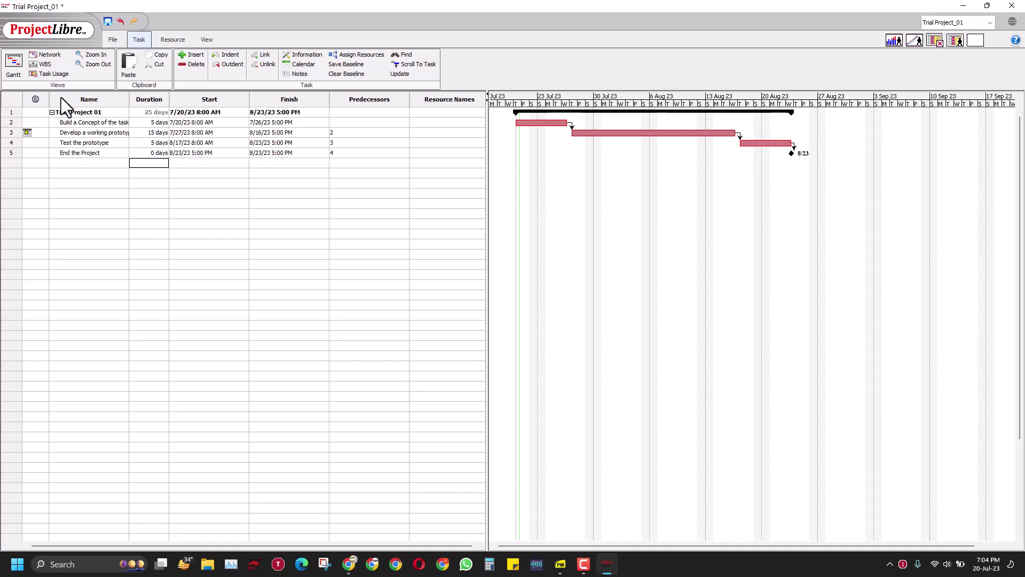
Insert a Percent Complete column before the Predecessors column in the Gantt table.
right_click(338, 97)
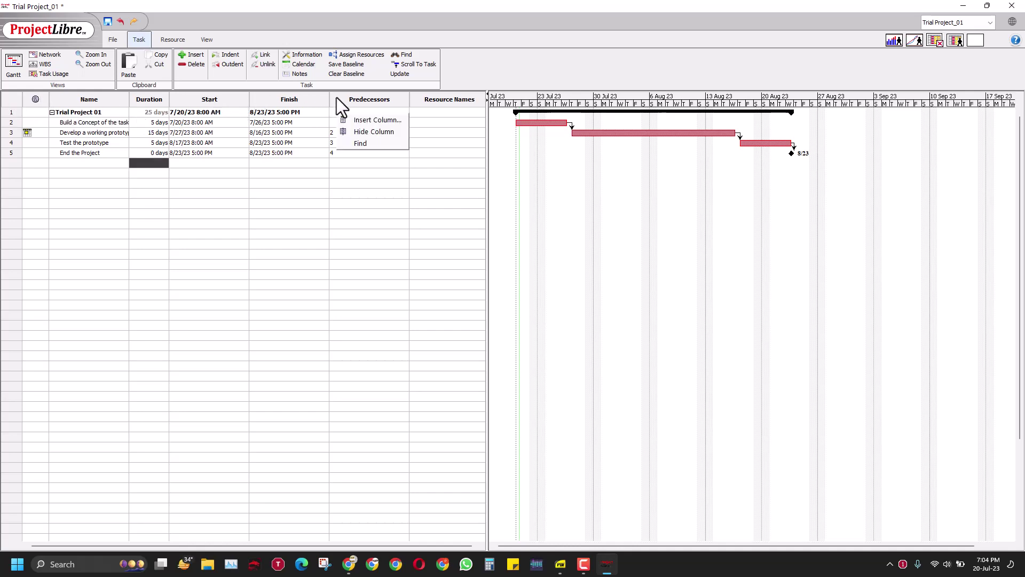
click(375, 120)
click(508, 272)
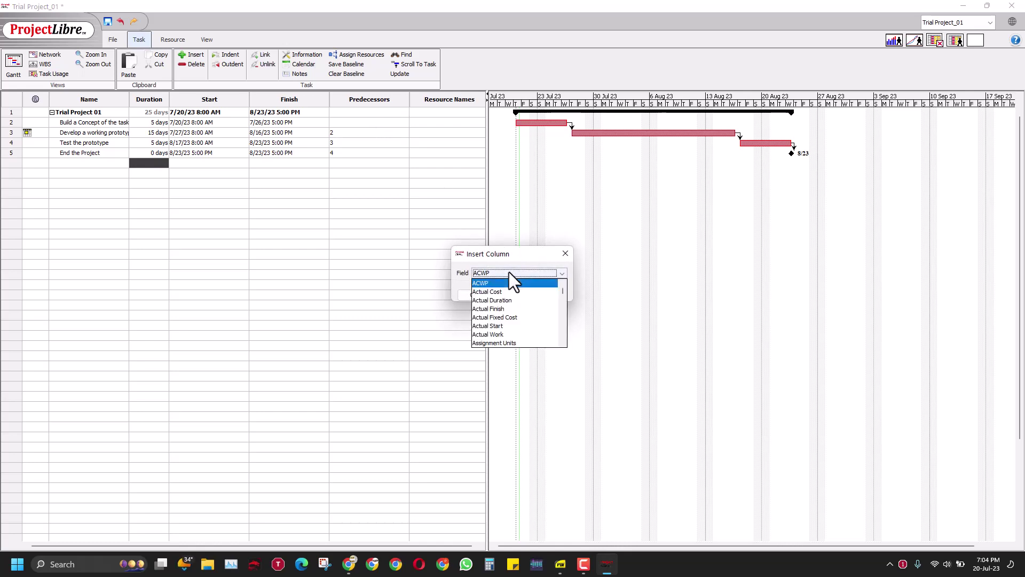
scroll(536, 314, down, 2)
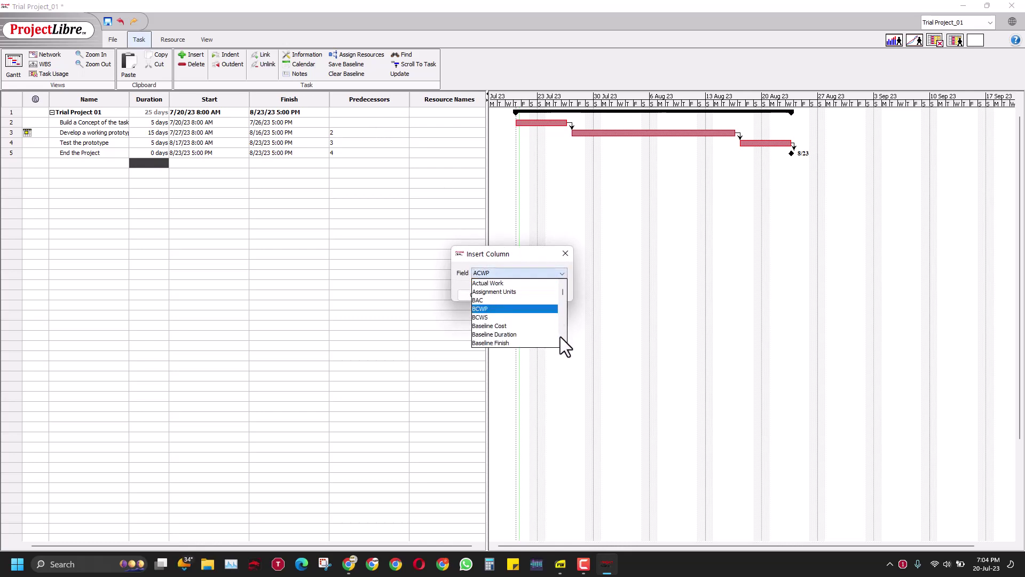
scroll(560, 337, down, 3)
scroll(560, 337, down, 8)
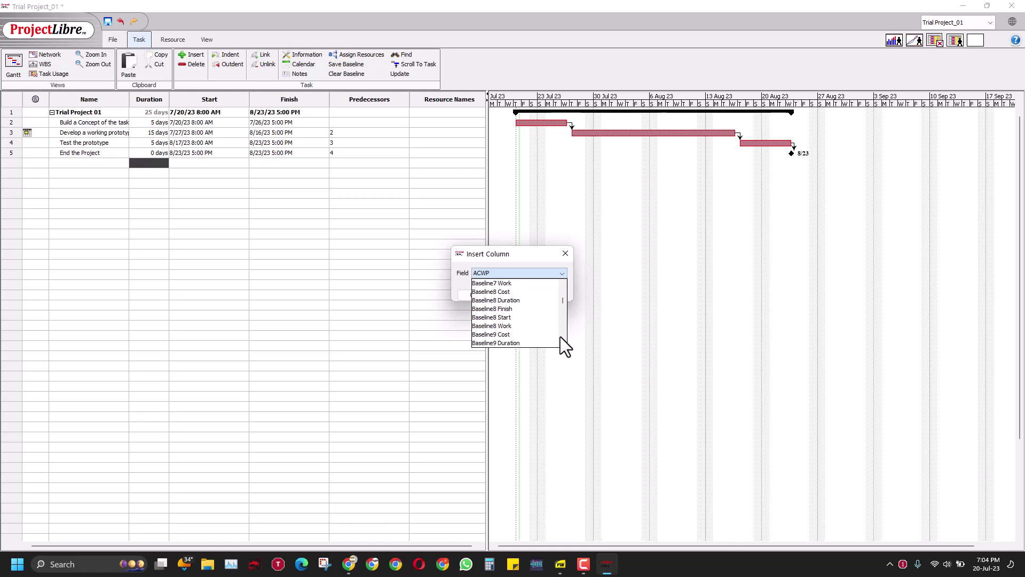
scroll(560, 336, down, 8)
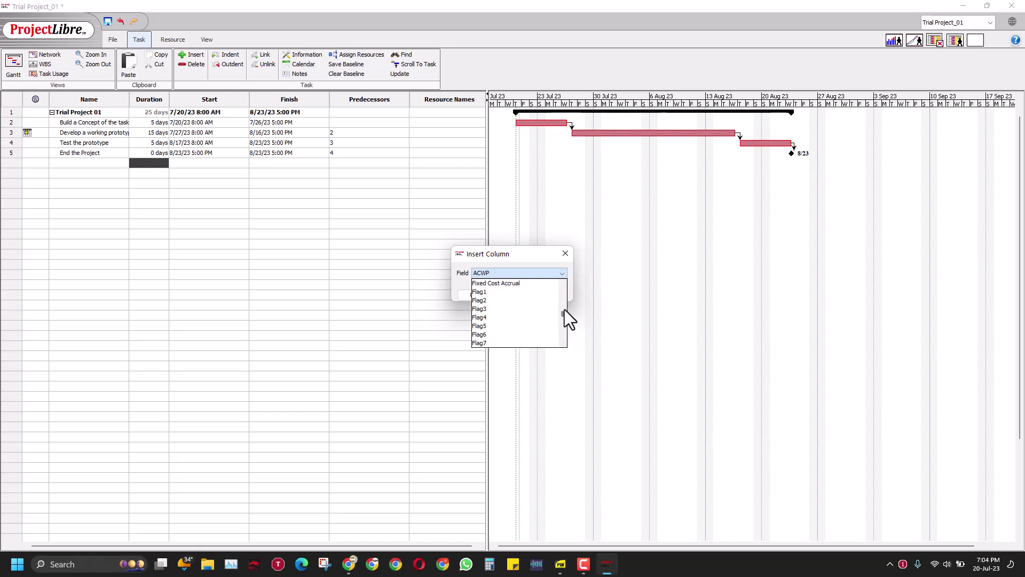
mouse_move(565, 313)
mouse_down()
mouse_move(563, 334)
mouse_move(563, 322)
mouse_up()
scroll(521, 303, down, 2)
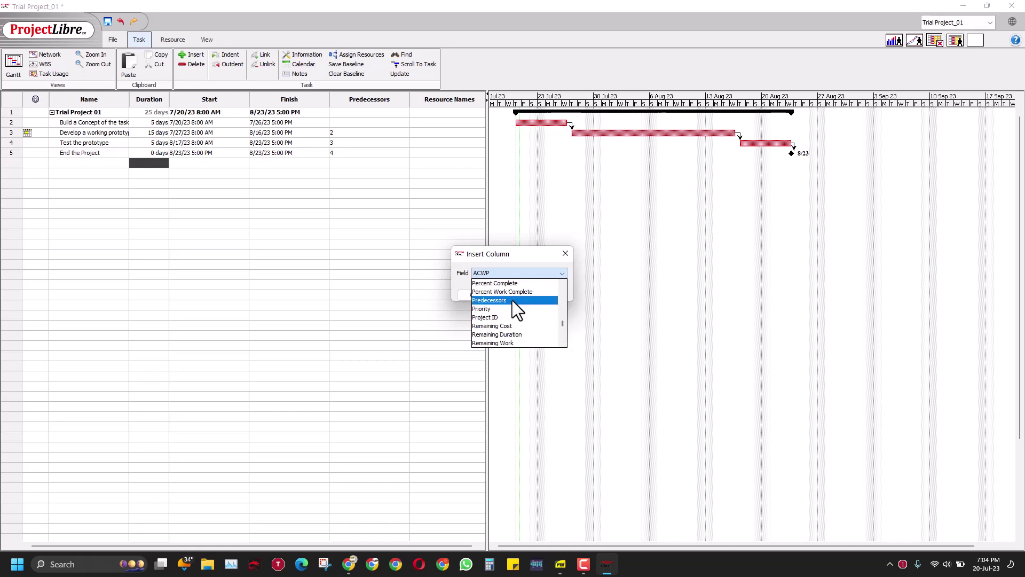
click(508, 285)
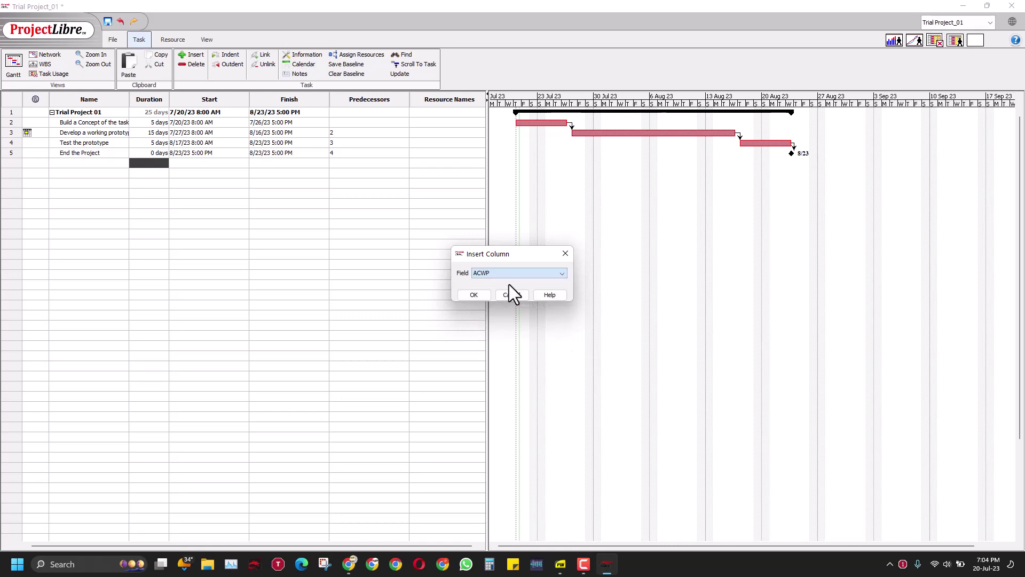
click(479, 296)
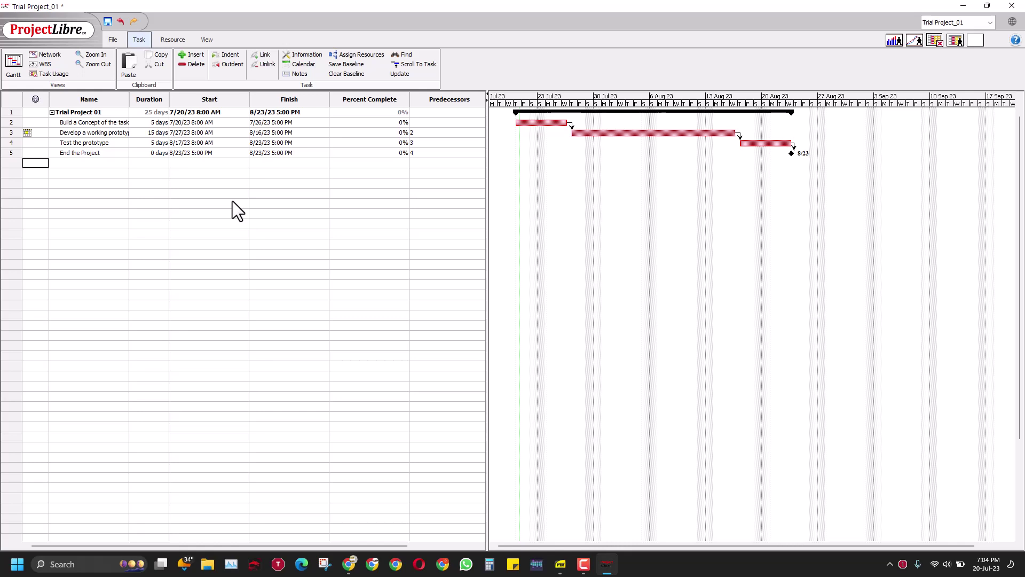
Set Build a Concept of the task's percent complete to 50%, replacing an accidental 10%.
double_click(372, 125)
key(Return)
double_click(373, 121)
key(Delete)
text(5)
key(Return)
click(177, 37)
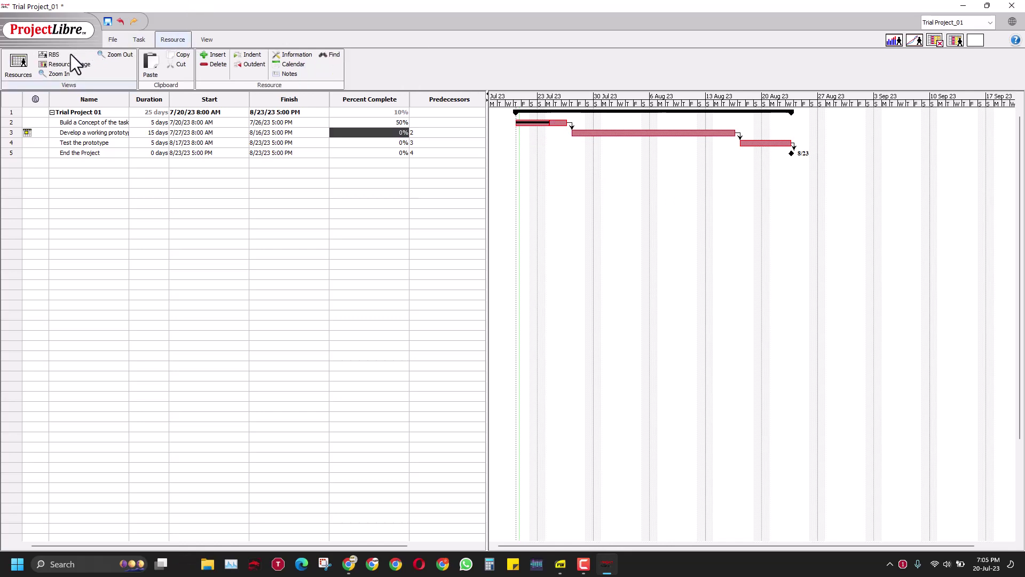
click(25, 68)
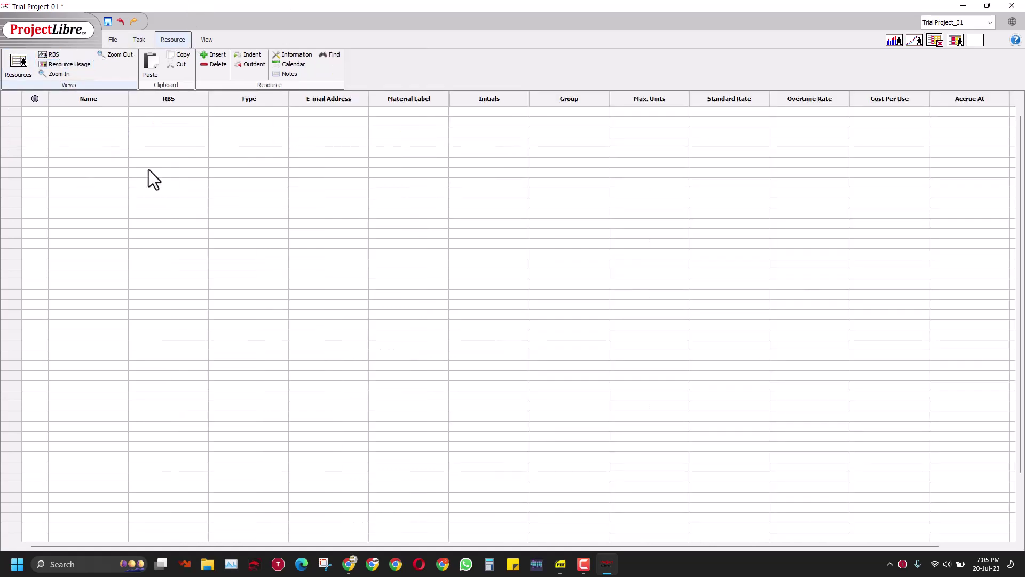
click(138, 40)
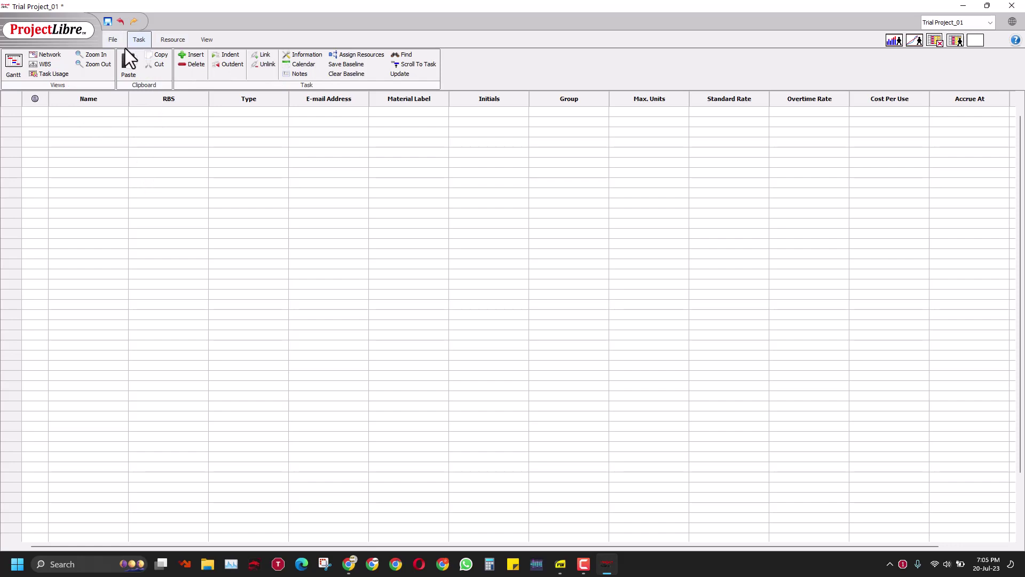
click(14, 68)
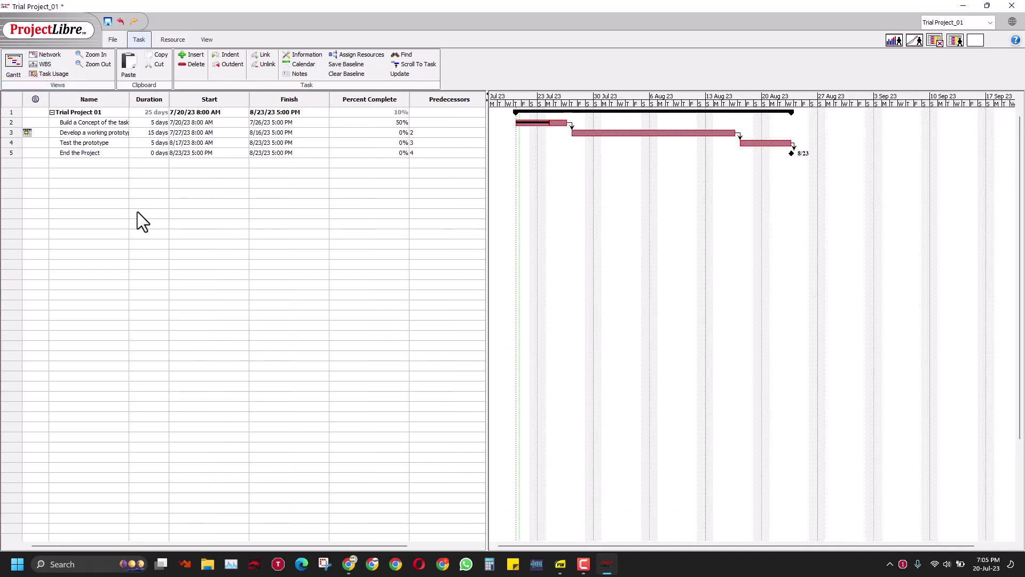